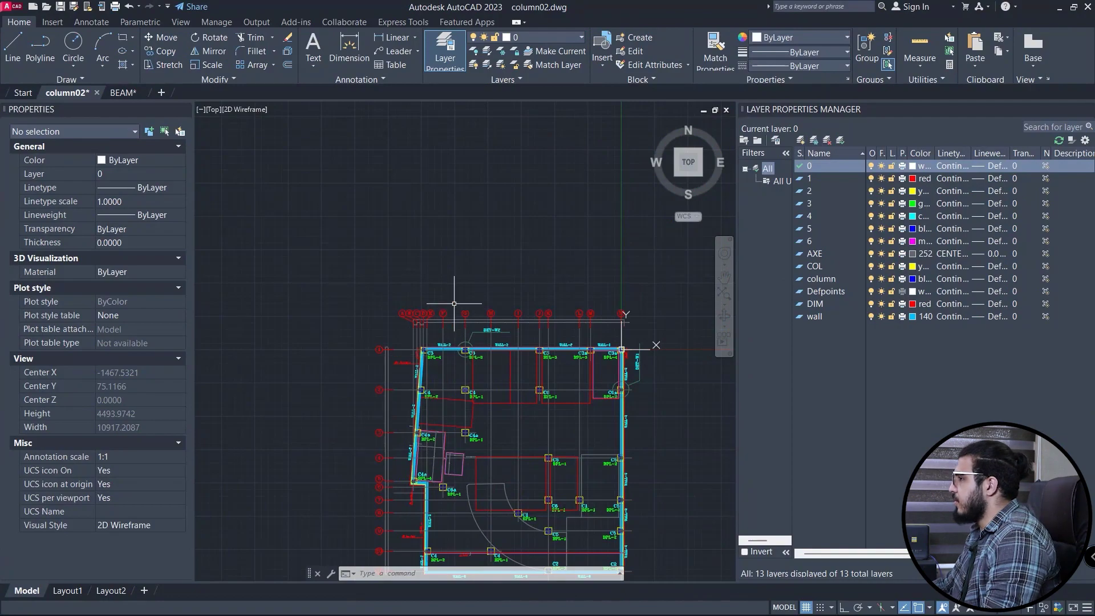
Zoom and pan the linked column drawing to view columns C3, C4, C6 and the DET-W2 label
{"action": "scroll", "coordinate": [455, 303], "scroll_direction": "up", "scroll_amount": 5}
{"action": "middle_click_drag", "start_coordinate": [366, 435], "coordinate": [420, 260]}
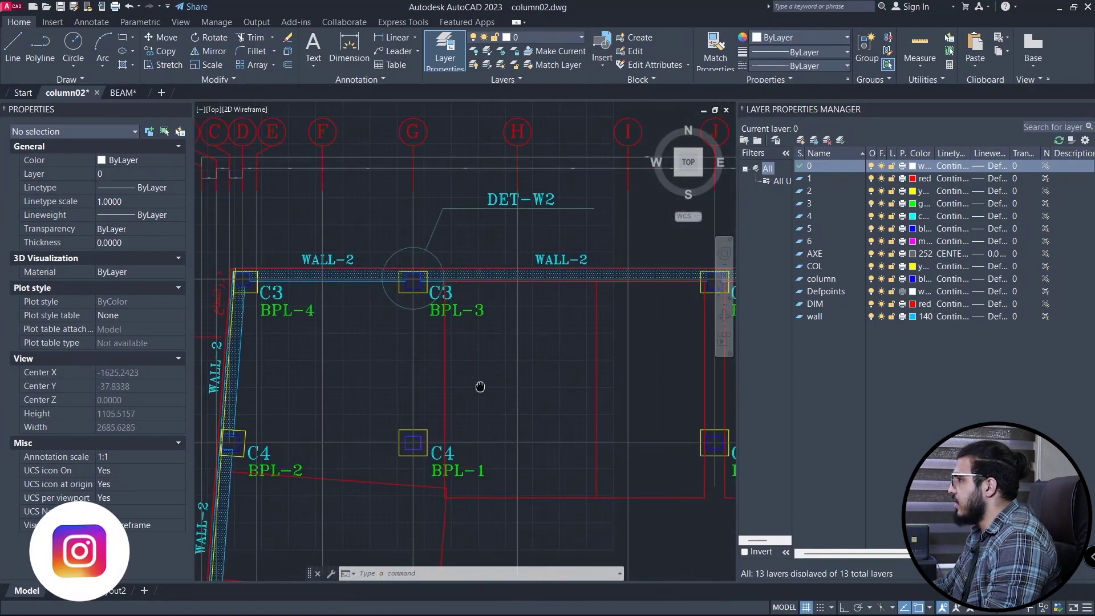
{"action": "scroll", "coordinate": [441, 364], "scroll_direction": "down", "scroll_amount": 8}
{"action": "scroll", "coordinate": [442, 364], "scroll_direction": "up", "scroll_amount": 3}
{"action": "scroll", "coordinate": [489, 361], "scroll_direction": "up", "scroll_amount": 3}
{"action": "scroll", "coordinate": [542, 312], "scroll_direction": "up", "scroll_amount": 2}
{"action": "mouse_move", "coordinate": [542, 312]}
{"action": "middle_mouse_down"}
{"action": "mouse_move", "coordinate": [580, 365]}
{"action": "mouse_move", "coordinate": [501, 398]}
{"action": "middle_mouse_up"}
{"action": "scroll", "coordinate": [603, 365], "scroll_direction": "up", "scroll_amount": 2}
{"action": "scroll", "coordinate": [397, 278], "scroll_direction": "down", "scroll_amount": 3}
{"action": "middle_click_drag", "start_coordinate": [397, 278], "coordinate": [495, 375]}
{"action": "scroll", "coordinate": [495, 375], "scroll_direction": "up", "scroll_amount": 3}
{"action": "middle_click_drag", "start_coordinate": [439, 273], "coordinate": [439, 340]}
{"action": "scroll", "coordinate": [379, 281], "scroll_direction": "up", "scroll_amount": 4}
{"action": "scroll", "coordinate": [422, 188], "scroll_direction": "up", "scroll_amount": 2}
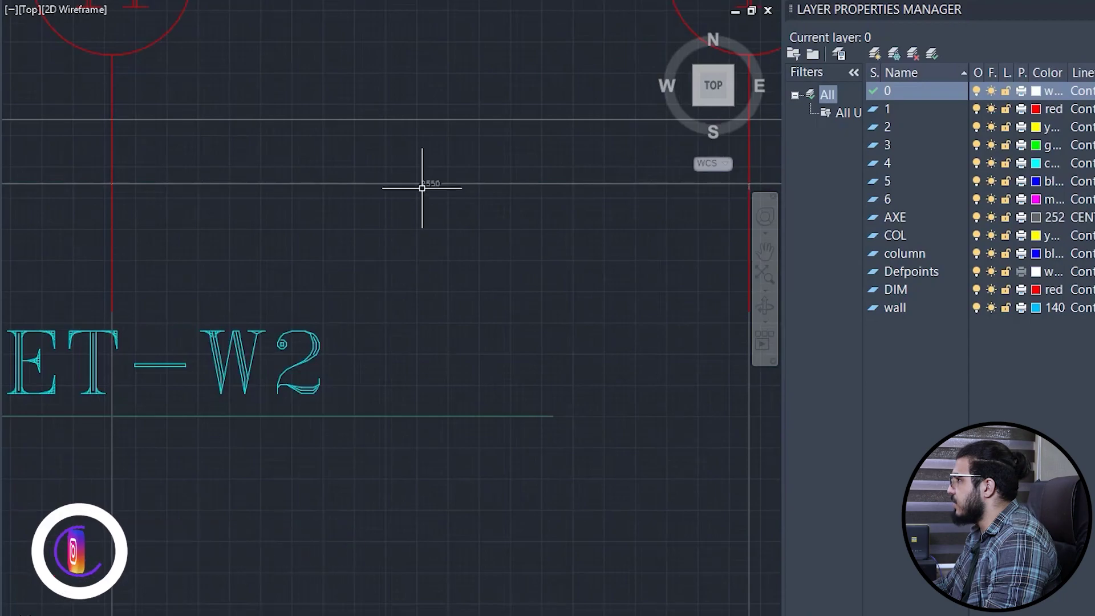
Measure the distance between two reference lines near DET-W2, then cancel the measurement
{"action": "left_click", "coordinate": [225, 0]}
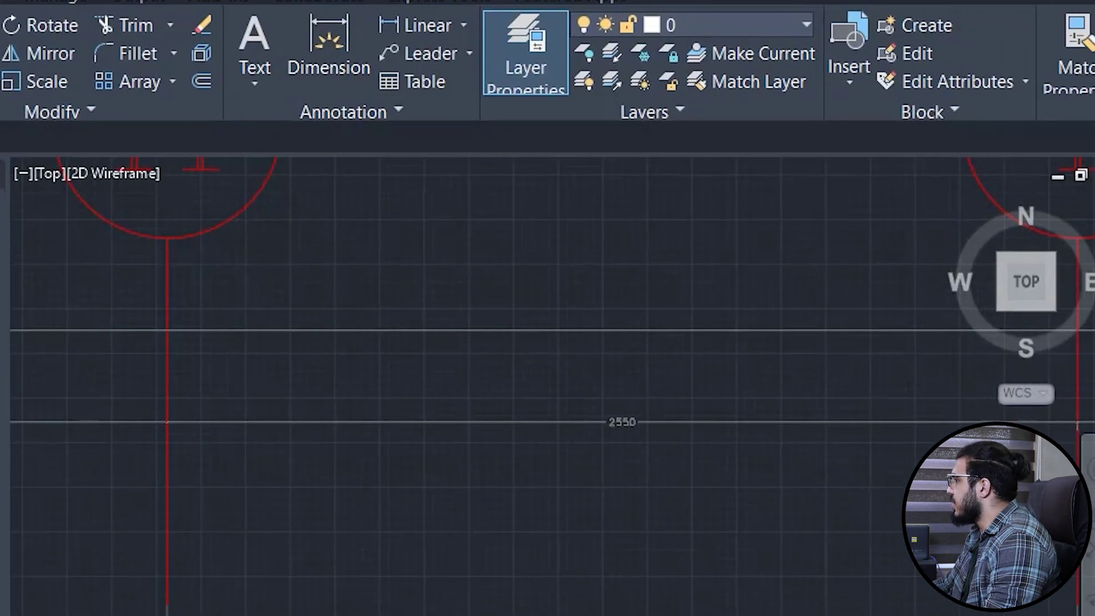
{"action": "left_click", "coordinate": [112, 508]}
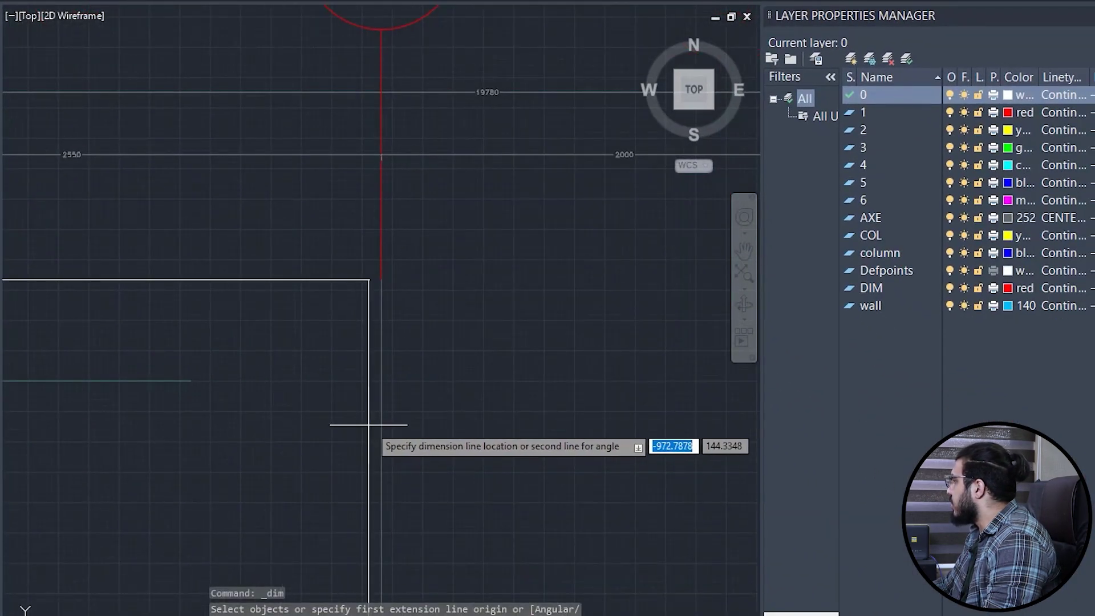
{"action": "left_click", "coordinate": [244, 381]}
{"action": "scroll", "coordinate": [256, 445], "scroll_direction": "up", "scroll_amount": 5}
{"action": "scroll", "coordinate": [321, 443], "scroll_direction": "down", "scroll_amount": 1}
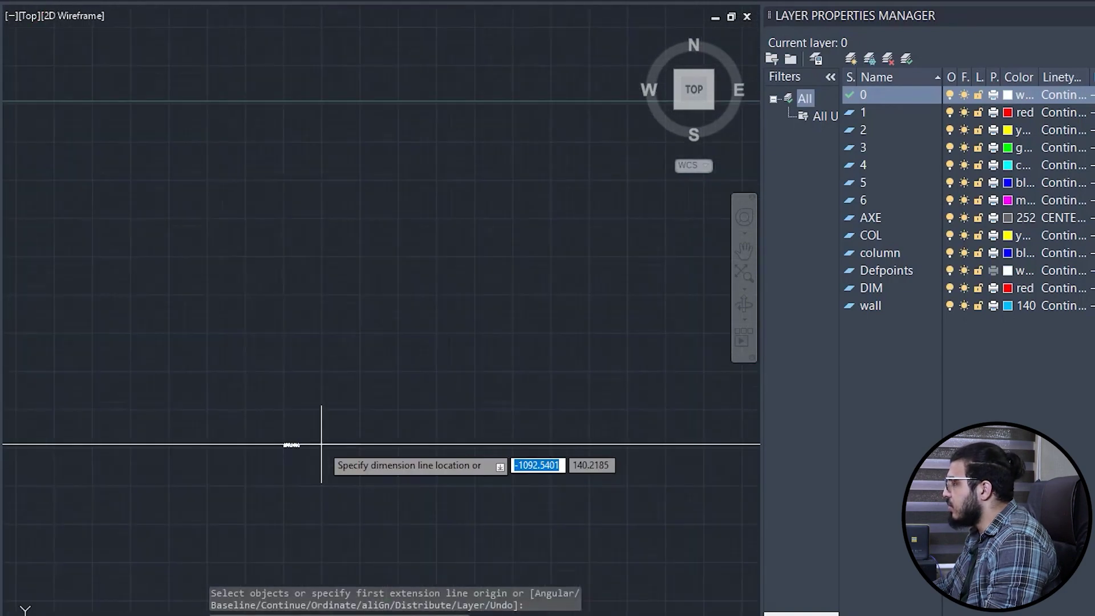
{"action": "scroll", "coordinate": [322, 444], "scroll_direction": "down", "scroll_amount": 3}
{"action": "scroll", "coordinate": [308, 237], "scroll_direction": "up", "scroll_amount": 3}
{"action": "scroll", "coordinate": [335, 129], "scroll_direction": "up", "scroll_amount": 2}
{"action": "scroll", "coordinate": [335, 115], "scroll_direction": "up", "scroll_amount": 1}
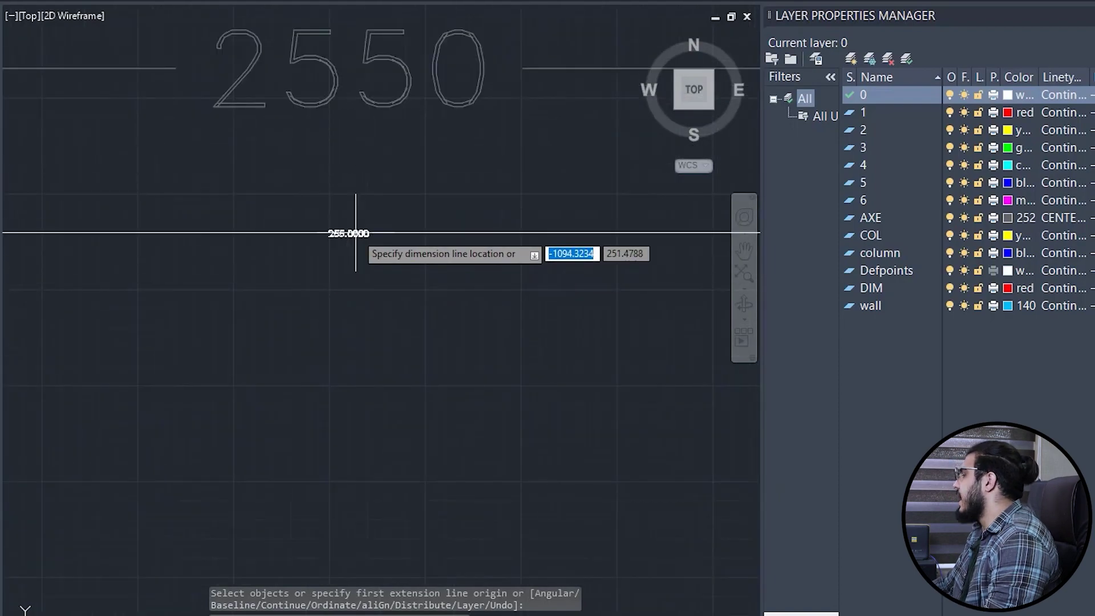
{"action": "scroll", "coordinate": [359, 232], "scroll_direction": "down", "scroll_amount": 2}
{"action": "scroll", "coordinate": [404, 391], "scroll_direction": "down", "scroll_amount": 2}
{"action": "scroll", "coordinate": [404, 391], "scroll_direction": "up", "scroll_amount": 3}
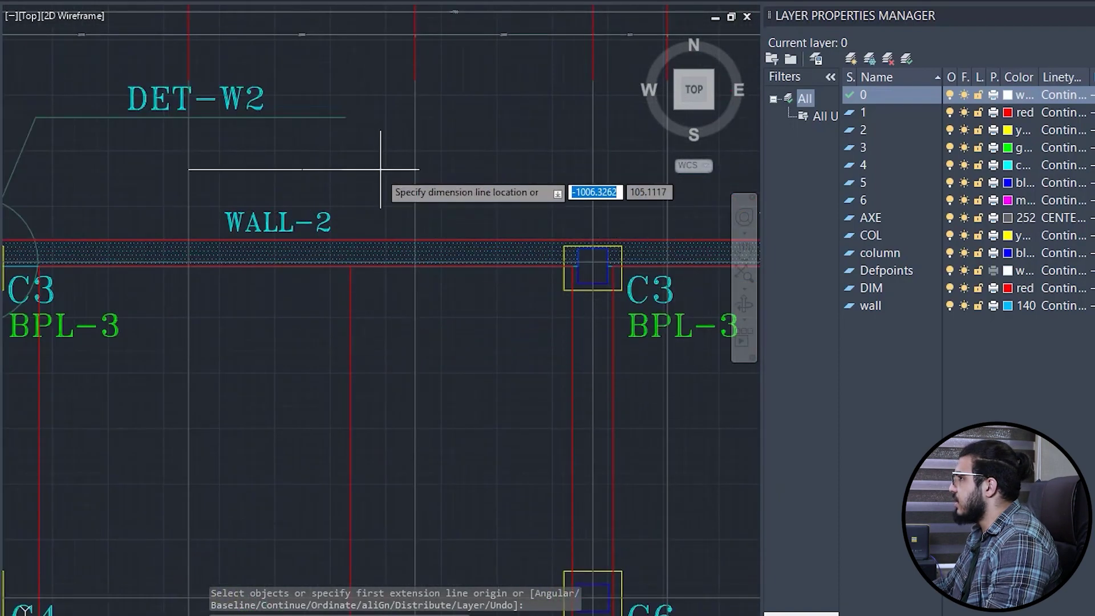
{"action": "middle_click_drag", "start_coordinate": [379, 171], "coordinate": [427, 361]}
{"action": "scroll", "coordinate": [367, 298], "scroll_direction": "up", "scroll_amount": 4}
{"action": "key", "text": "Escape"}
{"action": "key", "text": "Escape"}
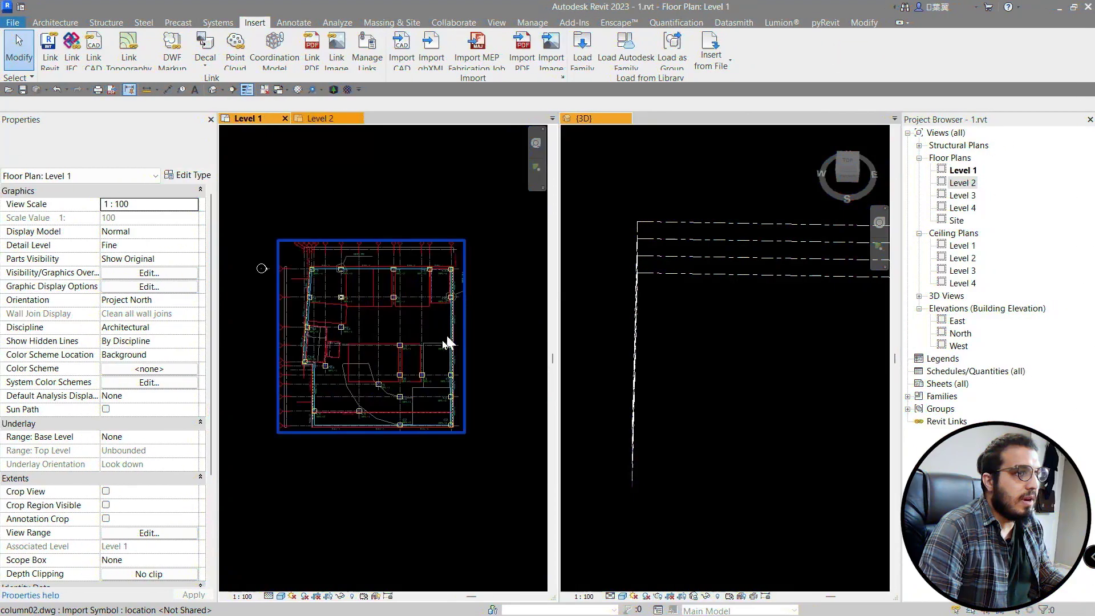
Frame the imported Level 1 plan and bring up the add-in tools
{"action": "scroll", "coordinate": [447, 342], "scroll_direction": "up", "scroll_amount": 3}
{"action": "middle_click_drag", "start_coordinate": [434, 399], "coordinate": [424, 422]}
{"action": "scroll", "coordinate": [424, 422], "scroll_direction": "down", "scroll_amount": 3}
{"action": "scroll", "coordinate": [182, 159], "scroll_direction": "up", "scroll_amount": 2}
{"action": "scroll", "coordinate": [181, 159], "scroll_direction": "down", "scroll_amount": 3}
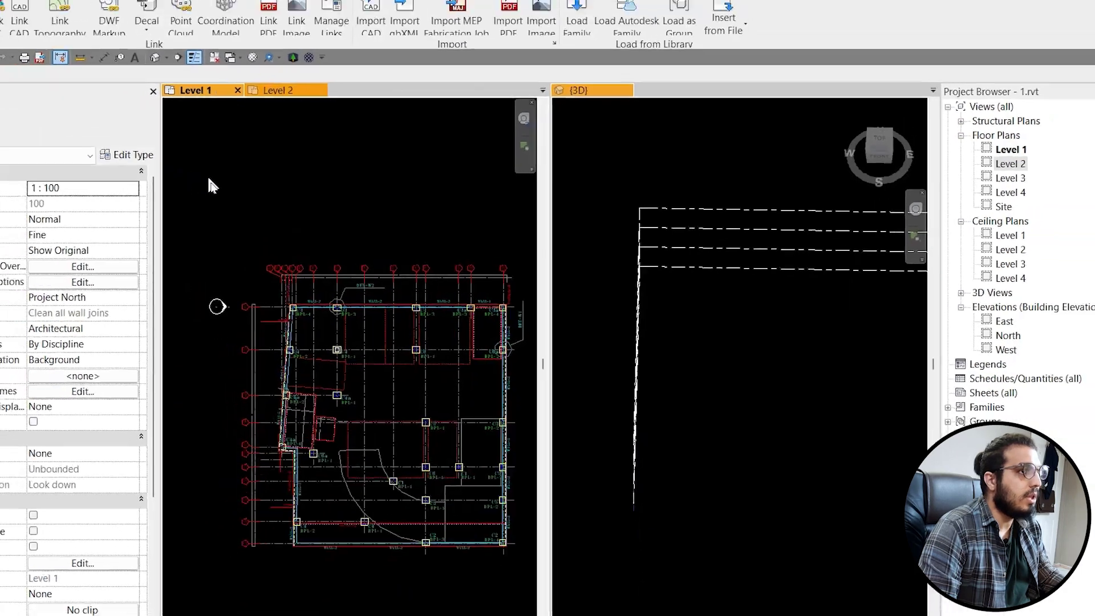
{"action": "scroll", "coordinate": [378, 220], "scroll_direction": "up", "scroll_amount": 2}
{"action": "scroll", "coordinate": [421, 213], "scroll_direction": "up", "scroll_amount": 2}
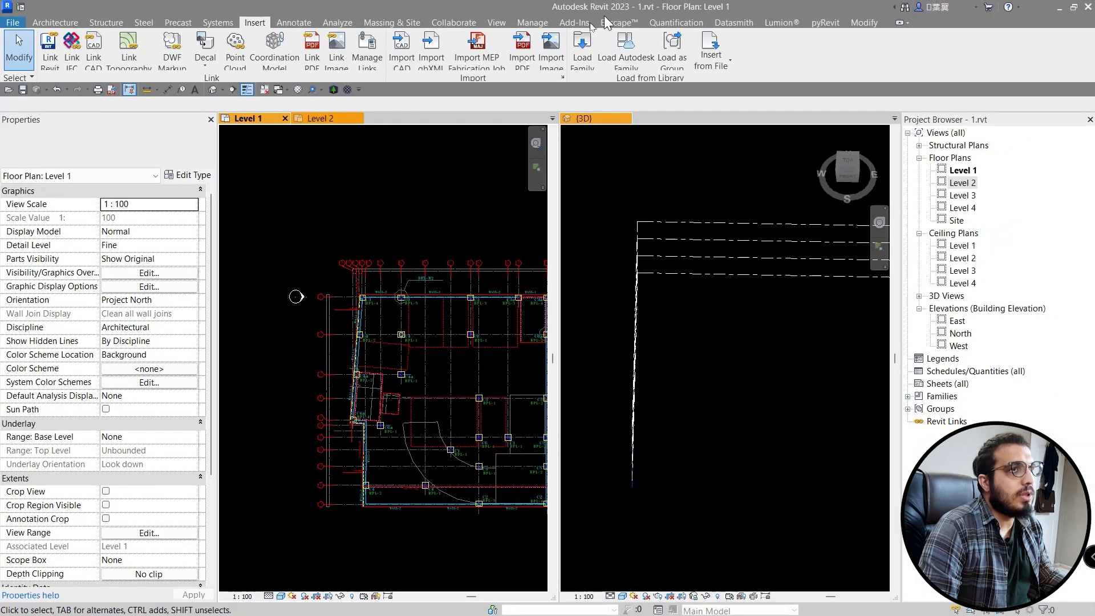
{"action": "left_click", "coordinate": [576, 22]}
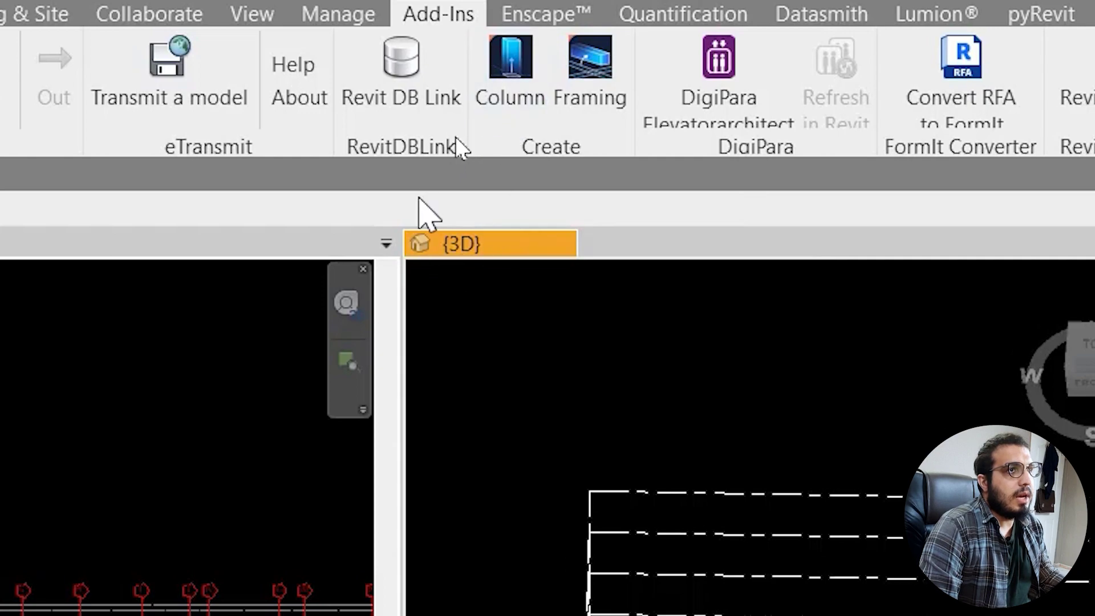
In the column add-in, choose 600 x 600mm rectangular and 300 x 300mm circular column types and confirm
{"action": "left_click", "coordinate": [512, 98]}
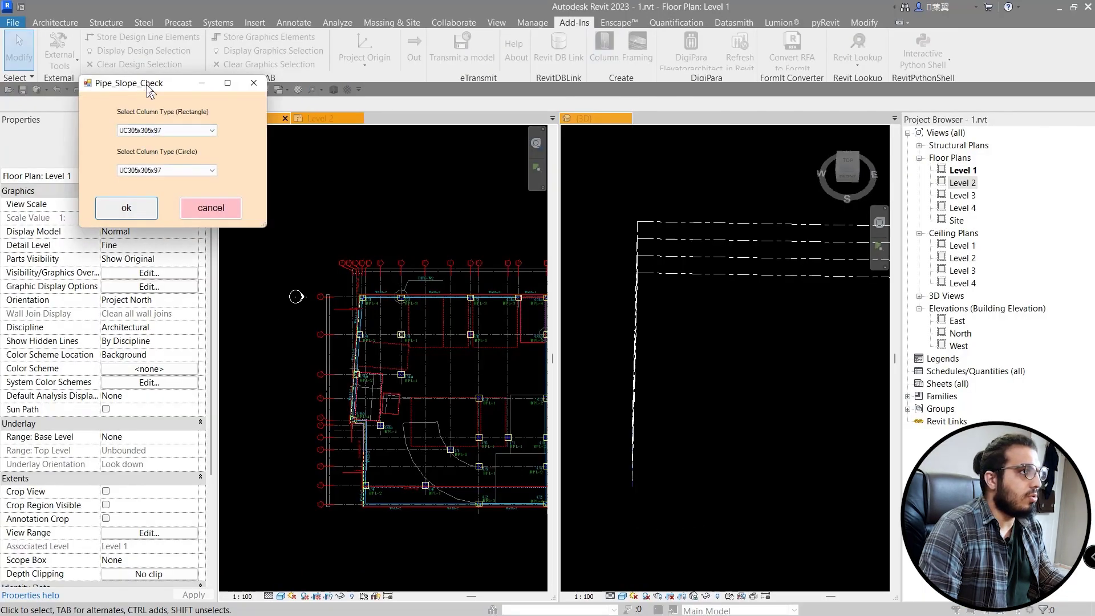
{"action": "left_click_drag", "start_coordinate": [150, 92], "coordinate": [120, 155]}
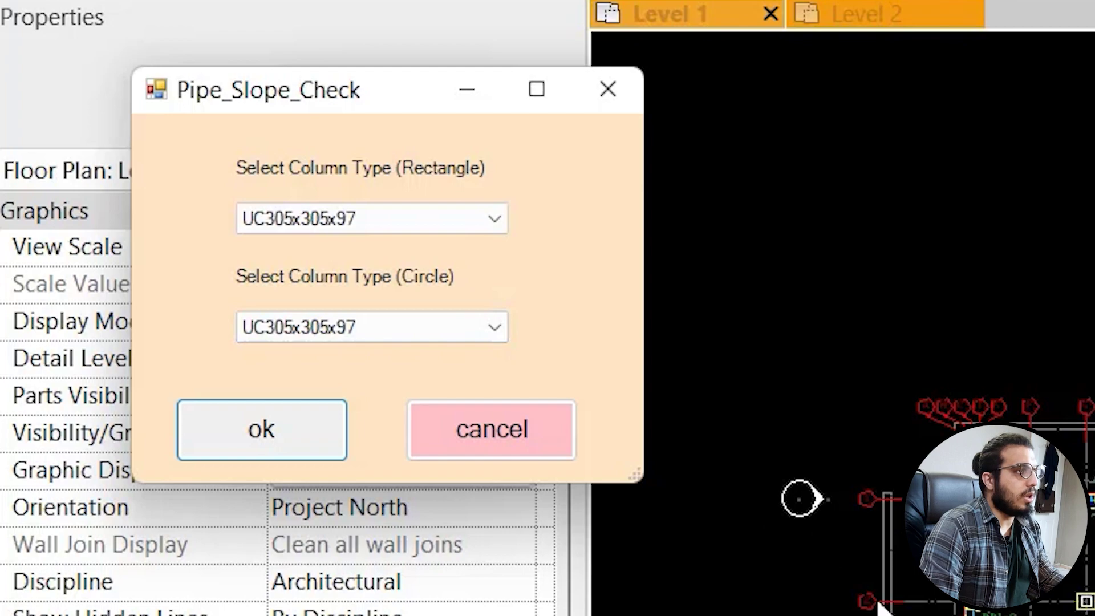
{"action": "left_click", "coordinate": [322, 225]}
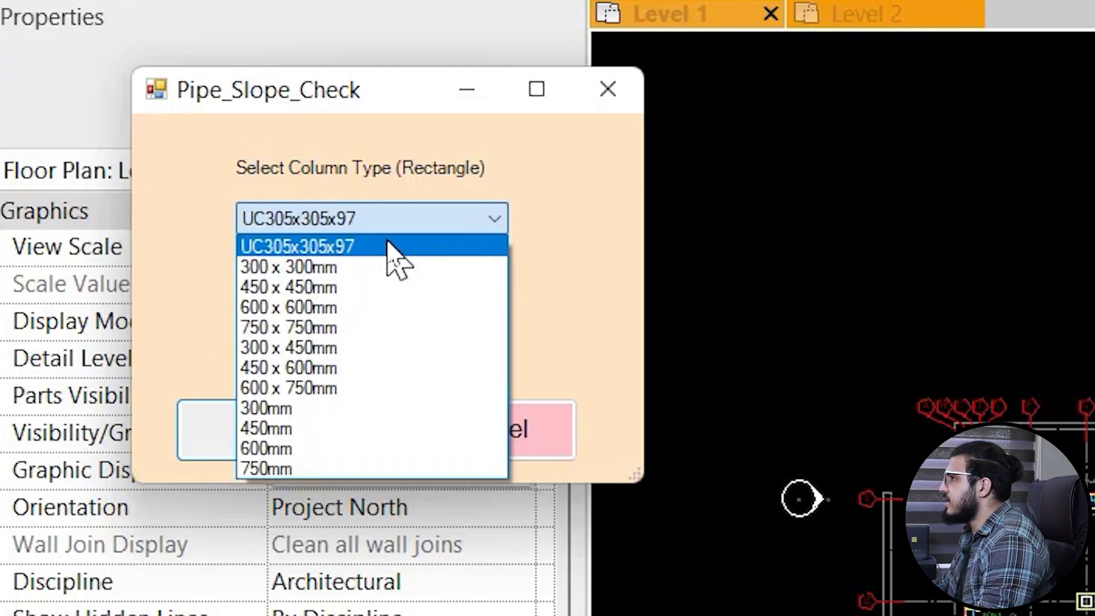
{"action": "left_click", "coordinate": [323, 313]}
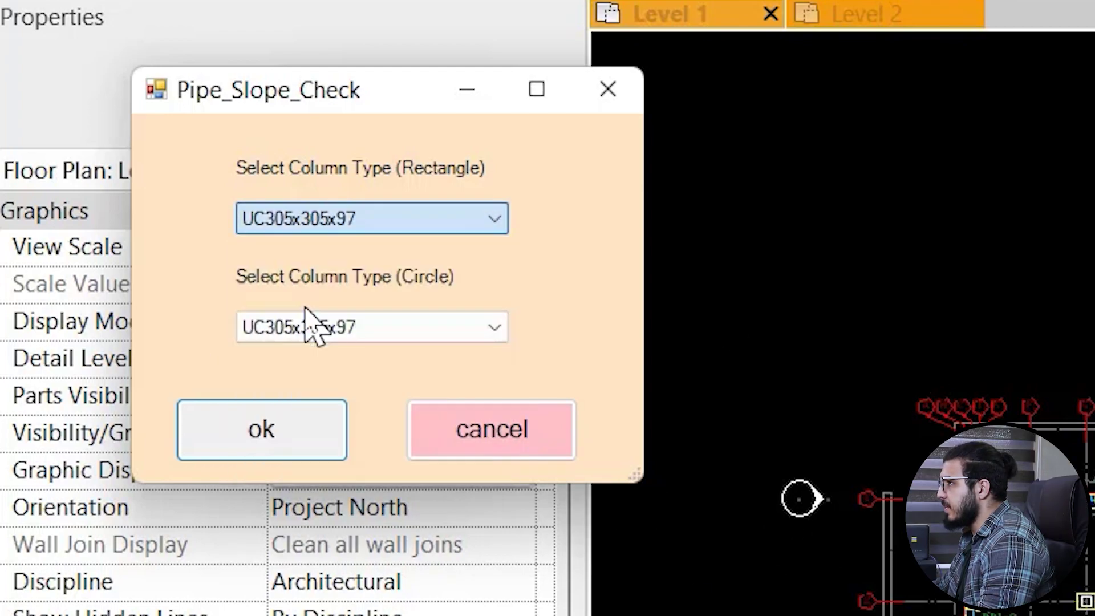
{"action": "left_click", "coordinate": [321, 334]}
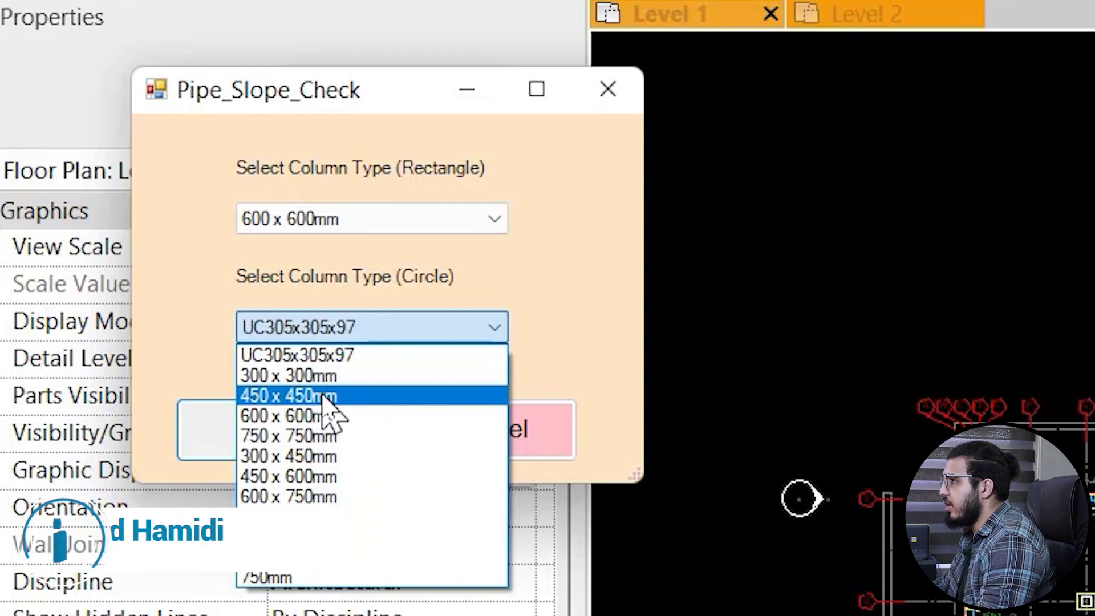
{"action": "left_click", "coordinate": [341, 375]}
{"action": "left_click", "coordinate": [242, 454]}
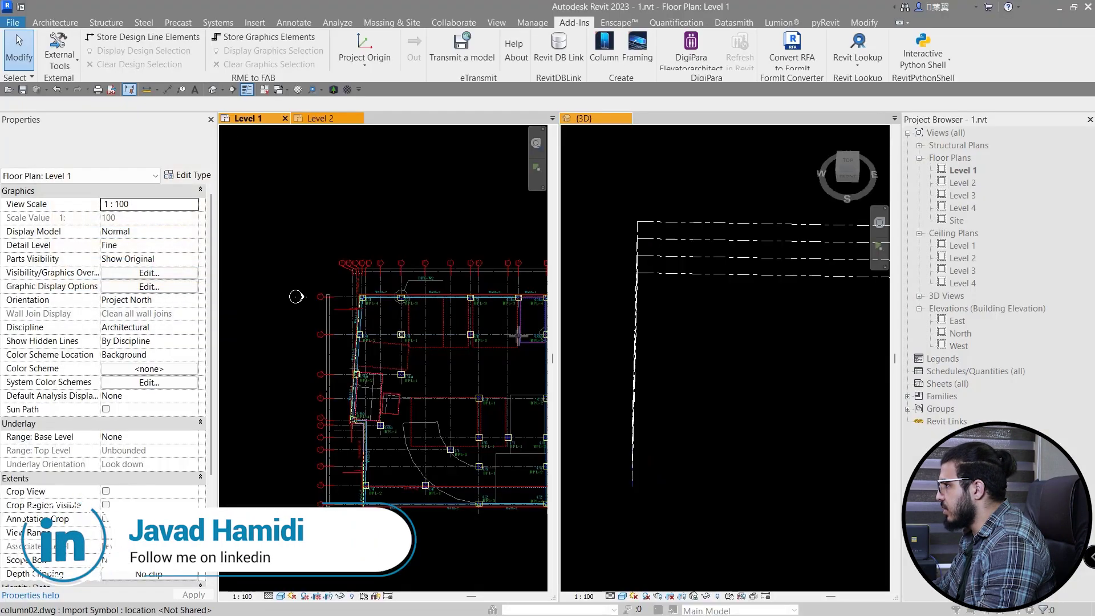
Pick the imported column symbol to create 22 columns and close the creation report
{"action": "scroll", "coordinate": [469, 333], "scroll_direction": "up", "scroll_amount": 3}
{"action": "scroll", "coordinate": [428, 318], "scroll_direction": "up", "scroll_amount": 2}
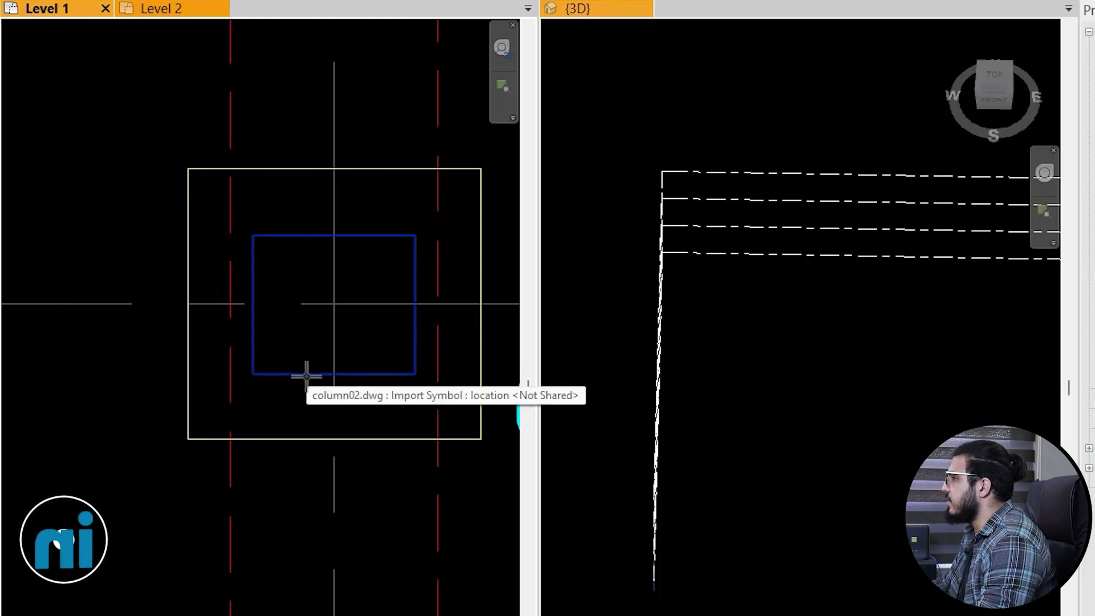
{"action": "left_click", "coordinate": [305, 375]}
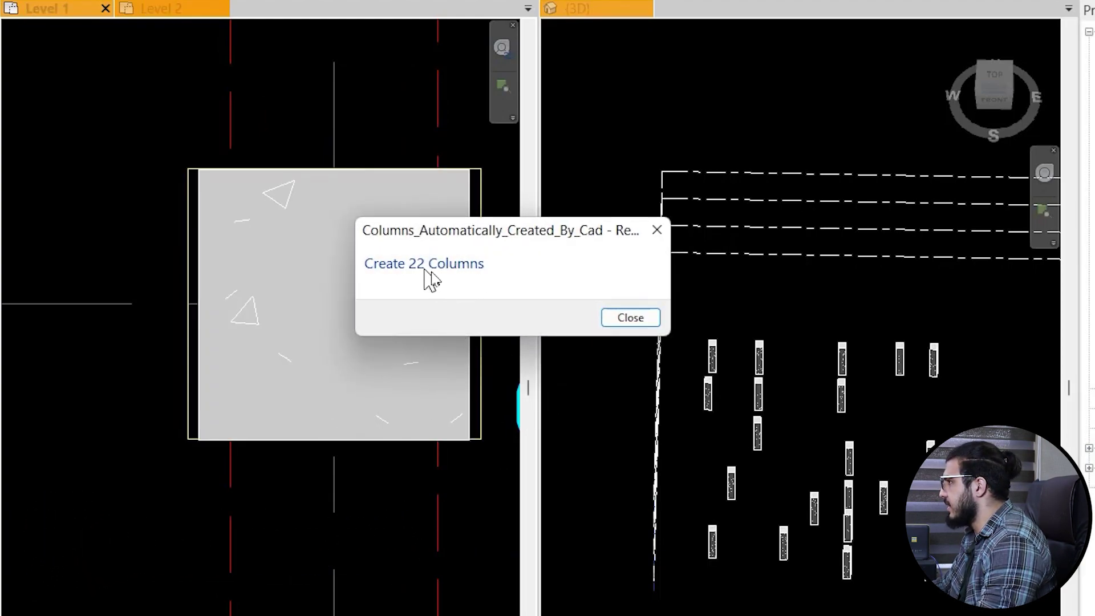
{"action": "left_click", "coordinate": [624, 327]}
Zoom and pan across the Level 1 plan to inspect the new columns
{"action": "scroll", "coordinate": [354, 431], "scroll_direction": "down", "scroll_amount": 4}
{"action": "middle_click_drag", "start_coordinate": [354, 431], "coordinate": [621, 338]}
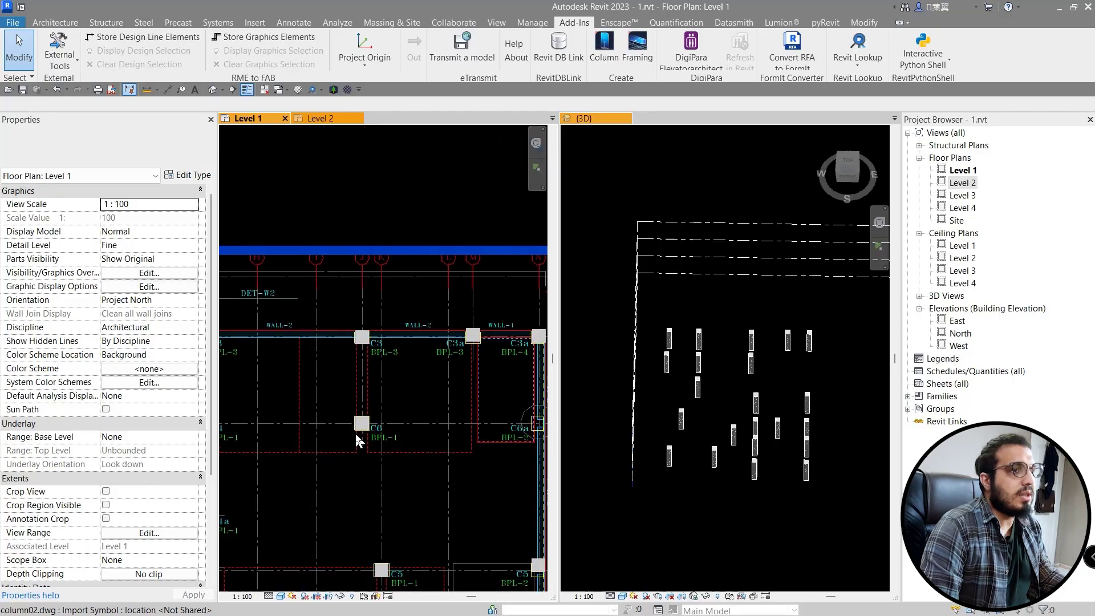
{"action": "scroll", "coordinate": [408, 398], "scroll_direction": "up", "scroll_amount": 5}
{"action": "middle_click_drag", "start_coordinate": [398, 342], "coordinate": [368, 331]}
{"action": "scroll", "coordinate": [300, 286], "scroll_direction": "up", "scroll_amount": 2}
{"action": "scroll", "coordinate": [305, 286], "scroll_direction": "up", "scroll_amount": 4}
{"action": "scroll", "coordinate": [312, 289], "scroll_direction": "down", "scroll_amount": 3}
{"action": "scroll", "coordinate": [231, 361], "scroll_direction": "down", "scroll_amount": 3}
{"action": "scroll", "coordinate": [188, 343], "scroll_direction": "down", "scroll_amount": 2}
{"action": "middle_click_drag", "start_coordinate": [232, 362], "coordinate": [246, 351]}
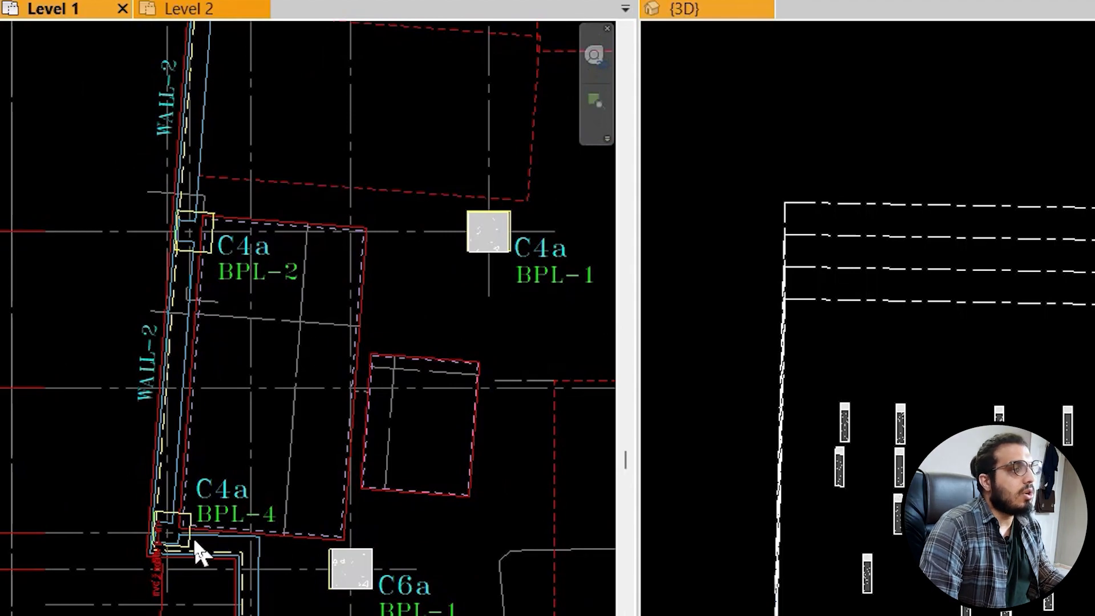
{"action": "scroll", "coordinate": [197, 552], "scroll_direction": "up", "scroll_amount": 3}
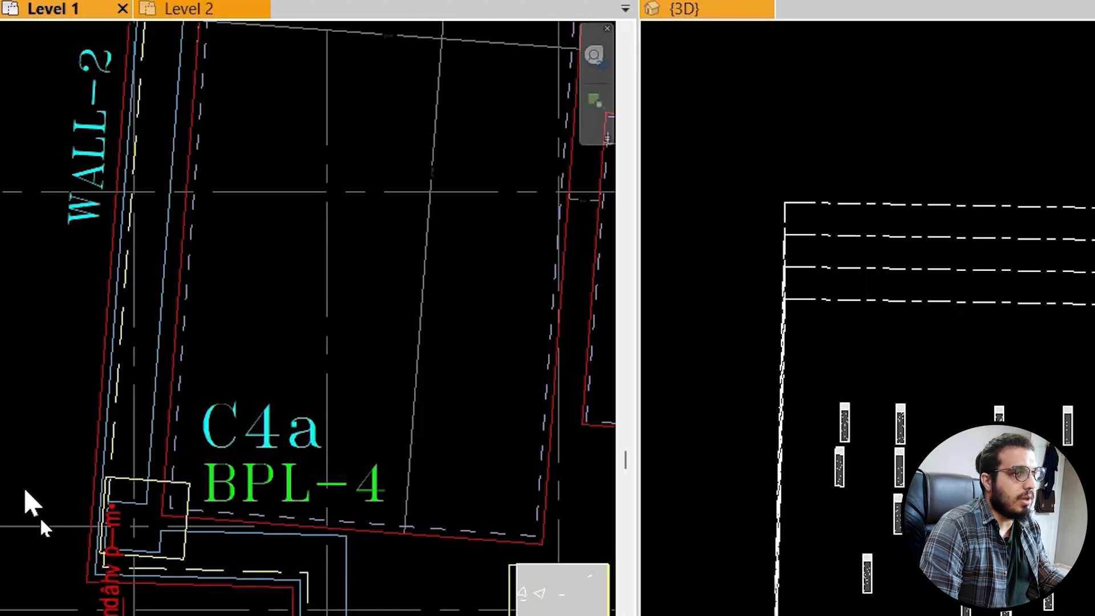
Check the lower C4a column and the C3 column beside WALL-2
{"action": "scroll", "coordinate": [127, 531], "scroll_direction": "down", "scroll_amount": 4}
{"action": "scroll", "coordinate": [135, 557], "scroll_direction": "up", "scroll_amount": 1}
{"action": "scroll", "coordinate": [151, 548], "scroll_direction": "up", "scroll_amount": 1}
{"action": "scroll", "coordinate": [143, 599], "scroll_direction": "down", "scroll_amount": 2}
{"action": "middle_click_drag", "start_coordinate": [188, 564], "coordinate": [184, 601]}
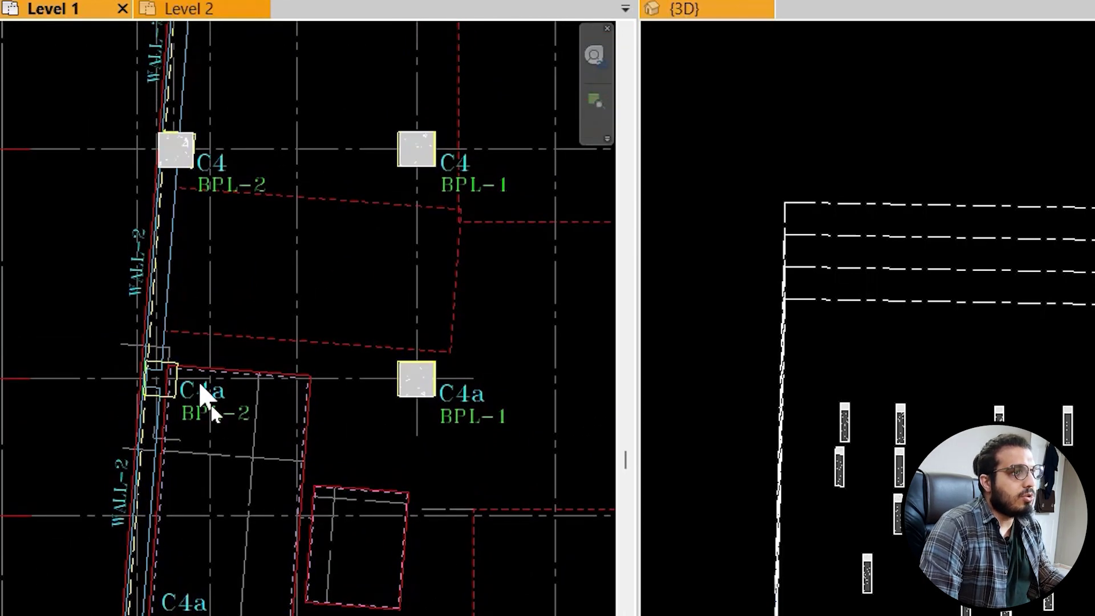
{"action": "scroll", "coordinate": [210, 520], "scroll_direction": "down", "scroll_amount": 2}
{"action": "mouse_move", "coordinate": [211, 521]}
{"action": "middle_mouse_down"}
{"action": "mouse_move", "coordinate": [420, 542]}
{"action": "mouse_move", "coordinate": [271, 454]}
{"action": "middle_mouse_up"}
{"action": "scroll", "coordinate": [231, 407], "scroll_direction": "up", "scroll_amount": 4}
{"action": "scroll", "coordinate": [231, 408], "scroll_direction": "down", "scroll_amount": 2}
{"action": "scroll", "coordinate": [416, 567], "scroll_direction": "down", "scroll_amount": 1}
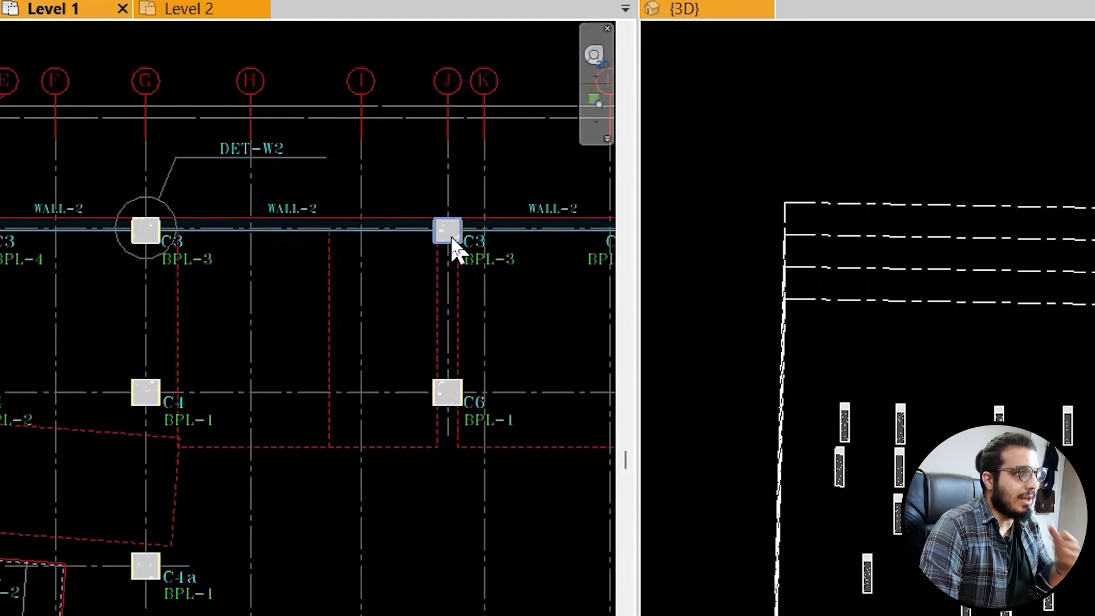
{"action": "scroll", "coordinate": [196, 342], "scroll_direction": "down", "scroll_amount": 2}
Select a column outline in the AutoCAD drawing to check its layer, then clear the selection
{"action": "middle_click_drag", "start_coordinate": [196, 342], "coordinate": [163, 322]}
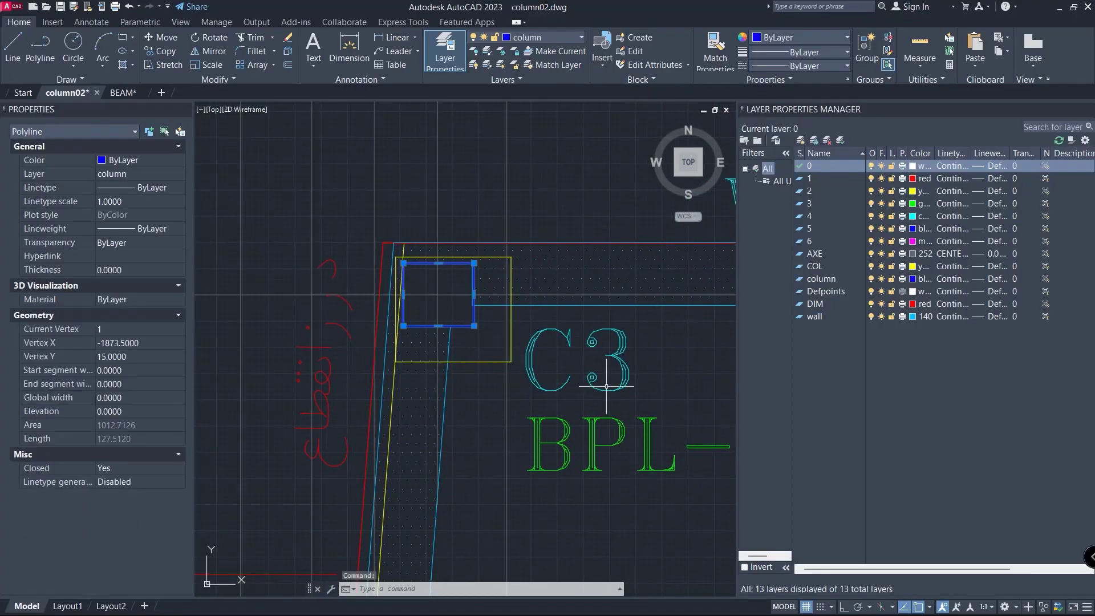
{"action": "middle_click_drag", "start_coordinate": [458, 325], "coordinate": [331, 305]}
{"action": "key", "text": "Escape"}
{"action": "key", "text": "Escape"}
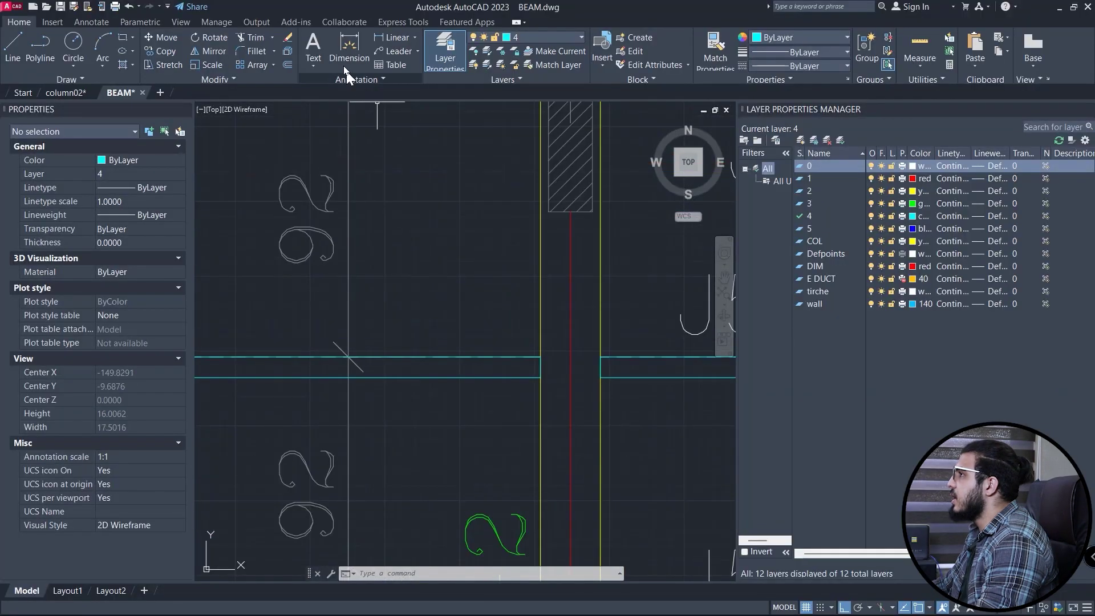
{"action": "left_click", "coordinate": [415, 358]}
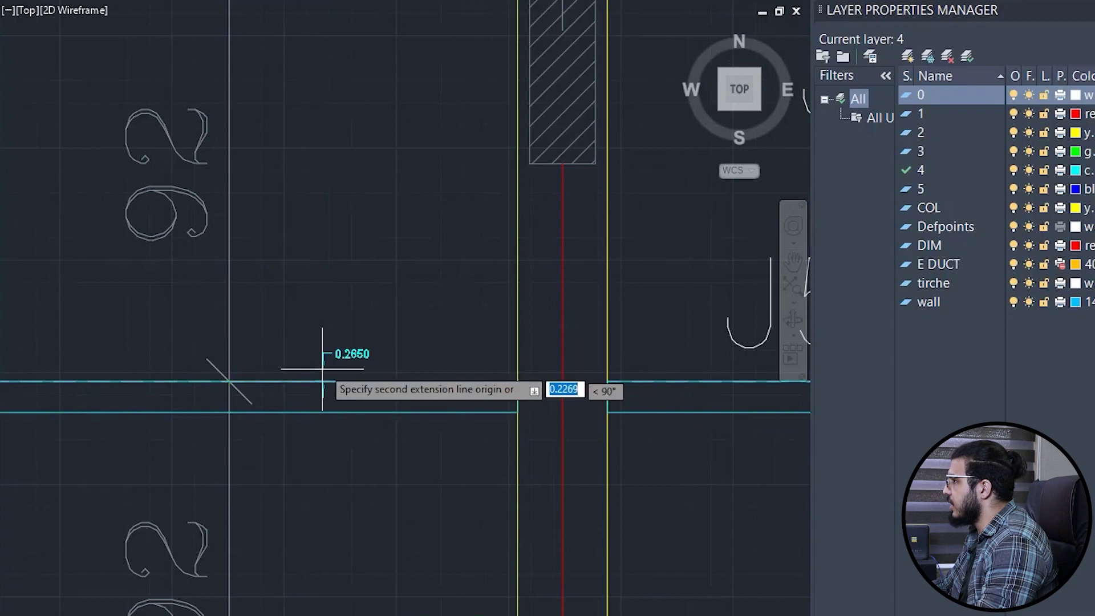
{"action": "middle_click_drag", "start_coordinate": [405, 347], "coordinate": [413, 505]}
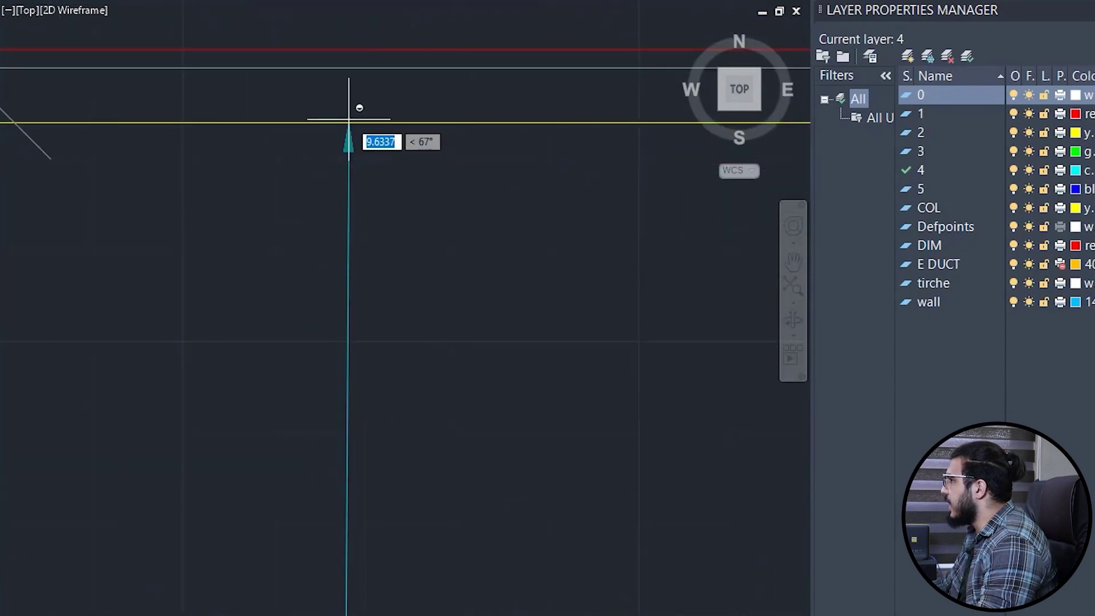
{"action": "left_click", "coordinate": [415, 122]}
{"action": "scroll", "coordinate": [334, 285], "scroll_direction": "up", "scroll_amount": 3}
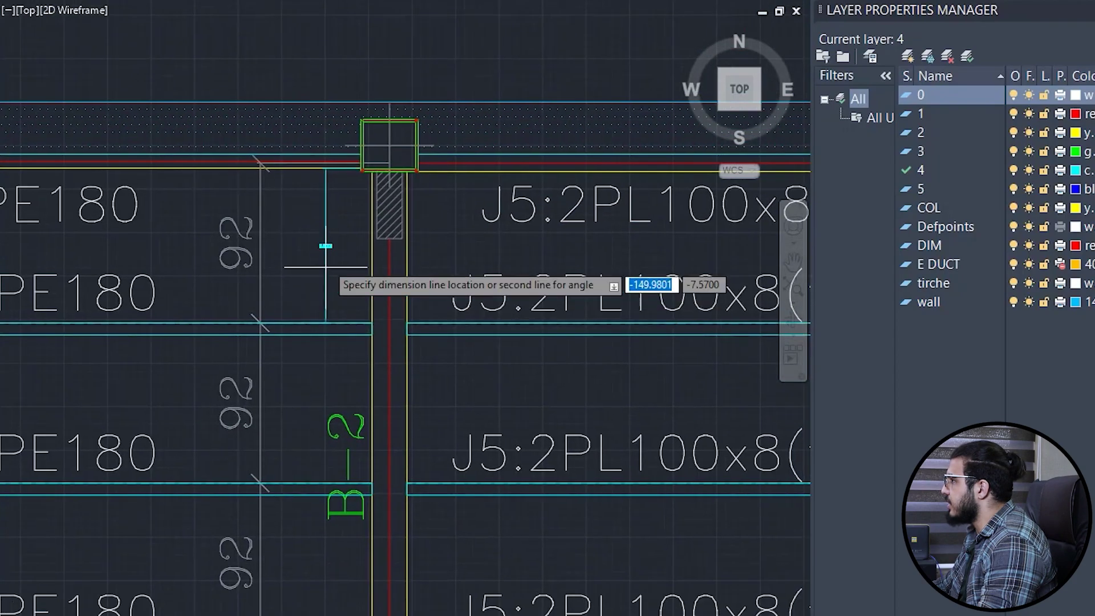
{"action": "scroll", "coordinate": [328, 240], "scroll_direction": "up", "scroll_amount": 3}
{"action": "scroll", "coordinate": [399, 246], "scroll_direction": "down", "scroll_amount": 1}
{"action": "scroll", "coordinate": [394, 256], "scroll_direction": "down", "scroll_amount": 5}
{"action": "scroll", "coordinate": [256, 258], "scroll_direction": "up", "scroll_amount": 2}
{"action": "scroll", "coordinate": [285, 263], "scroll_direction": "up", "scroll_amount": 2}
{"action": "scroll", "coordinate": [399, 297], "scroll_direction": "up", "scroll_amount": 2}
{"action": "scroll", "coordinate": [413, 297], "scroll_direction": "down", "scroll_amount": 2}
{"action": "scroll", "coordinate": [485, 302], "scroll_direction": "down", "scroll_amount": 3}
{"action": "scroll", "coordinate": [522, 299], "scroll_direction": "down", "scroll_amount": 1}
{"action": "scroll", "coordinate": [516, 296], "scroll_direction": "up", "scroll_amount": 3}
{"action": "scroll", "coordinate": [528, 305], "scroll_direction": "up", "scroll_amount": 5}
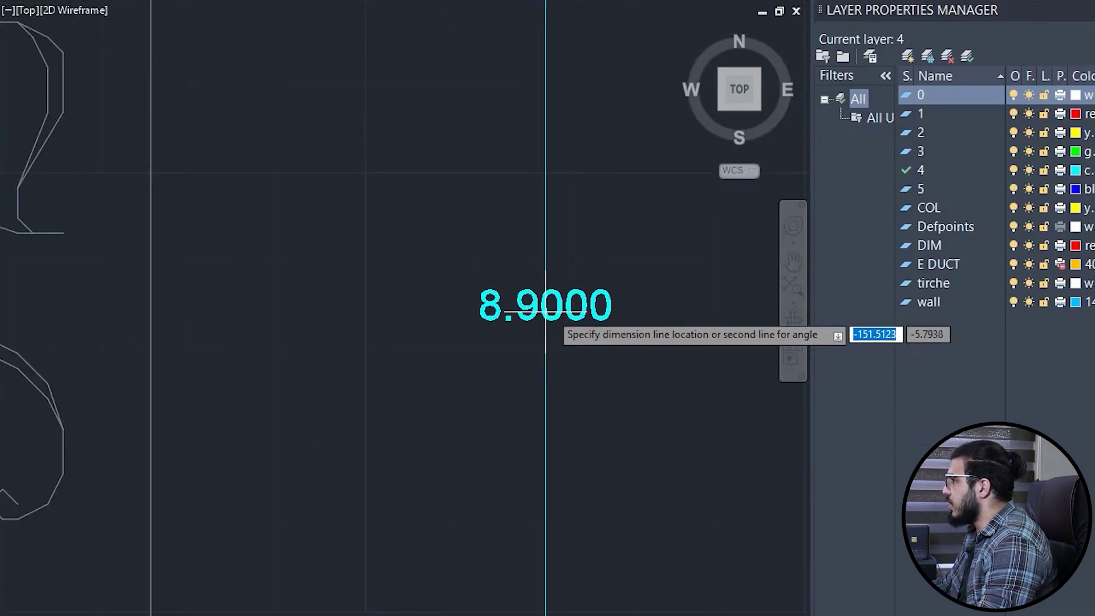
{"action": "scroll", "coordinate": [498, 332], "scroll_direction": "down", "scroll_amount": 5}
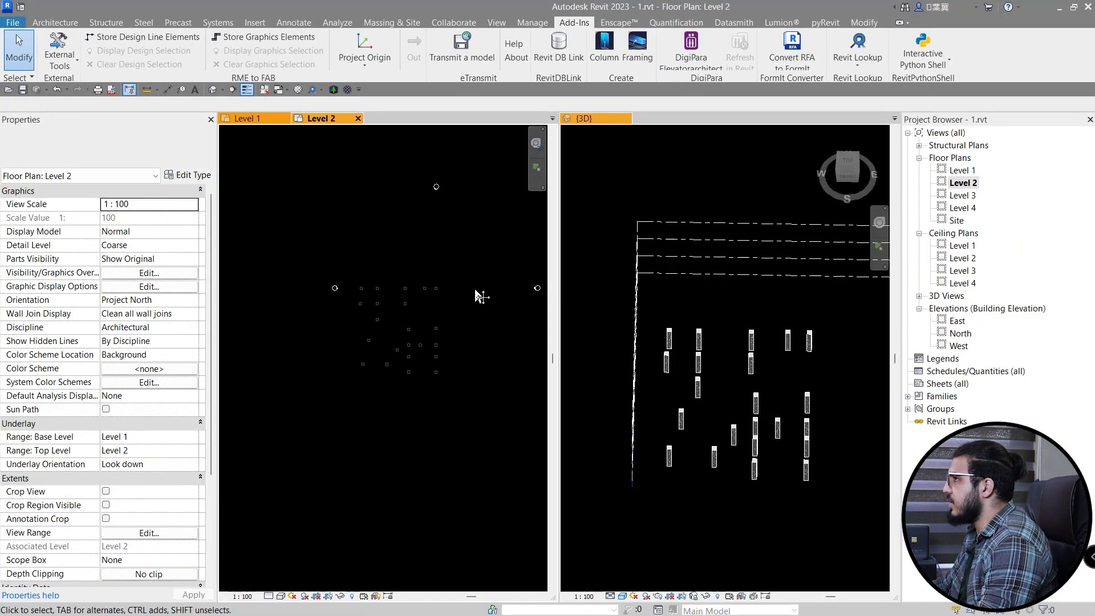
Import BEAM.dwg into the Level 2 plan
{"action": "left_click", "coordinate": [254, 22]}
{"action": "left_click", "coordinate": [402, 53]}
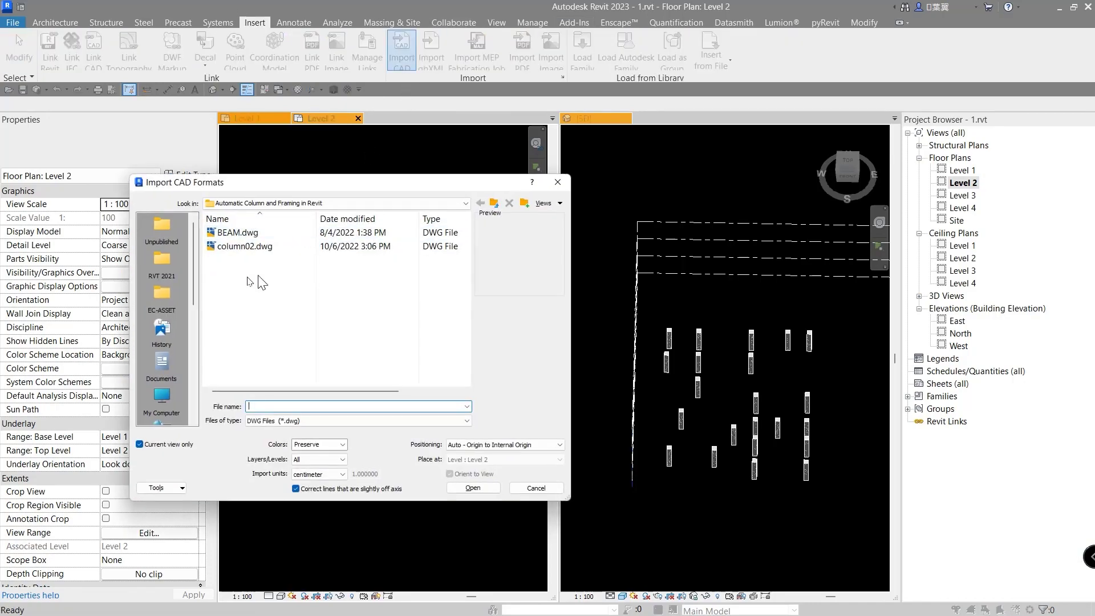
{"action": "left_click", "coordinate": [473, 488]}
Zoom and pan the Level 2 view to inspect the beam rows around B-2
{"action": "scroll", "coordinate": [392, 362], "scroll_direction": "up", "scroll_amount": 5}
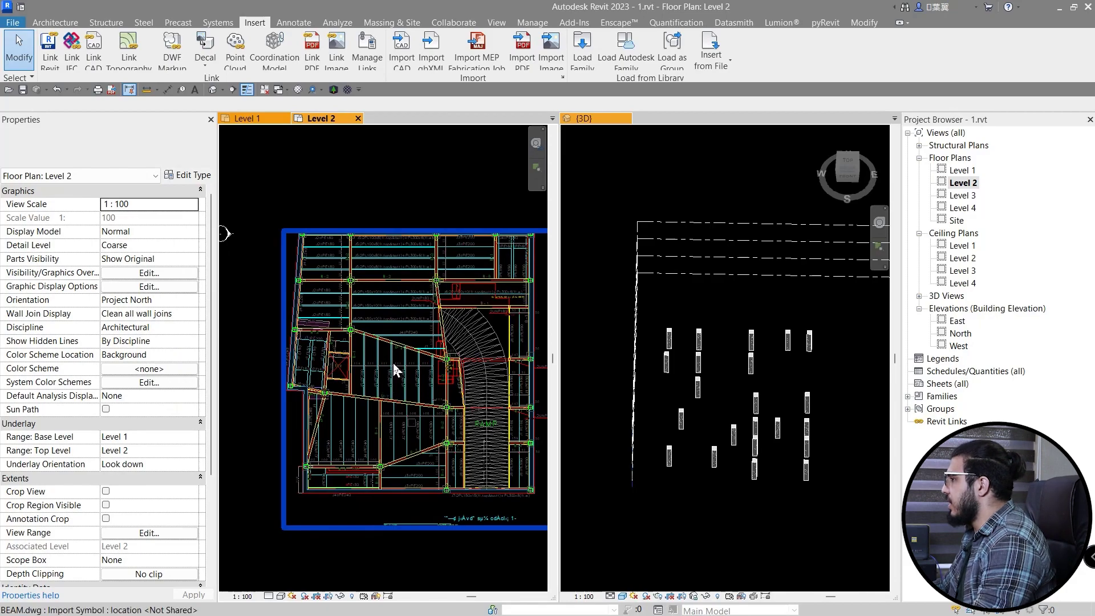
{"action": "scroll", "coordinate": [399, 298], "scroll_direction": "up", "scroll_amount": 2}
{"action": "scroll", "coordinate": [400, 301], "scroll_direction": "up", "scroll_amount": 2}
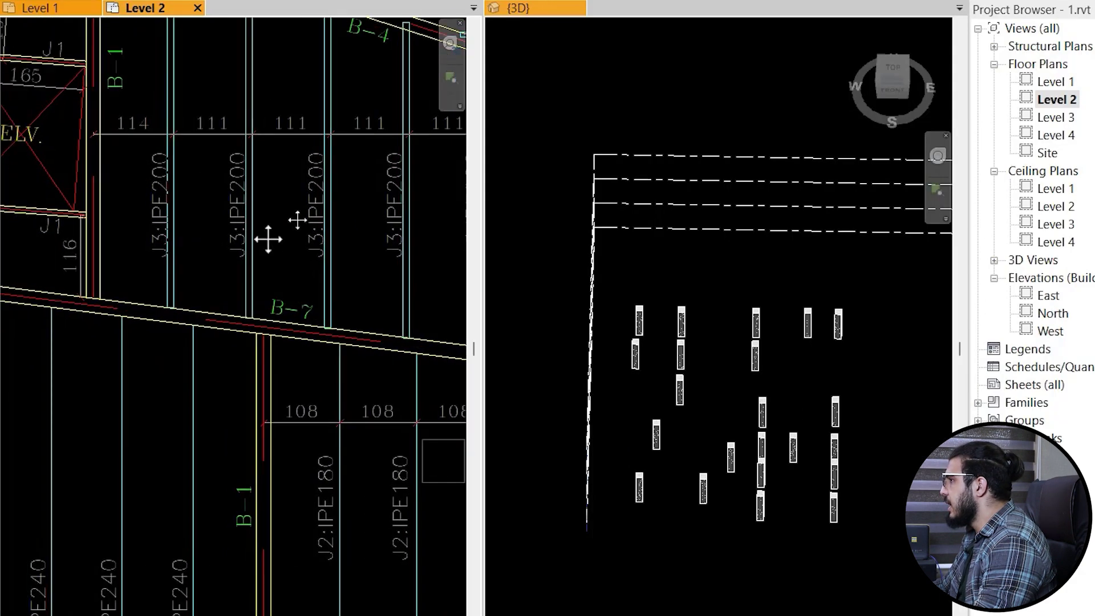
{"action": "scroll", "coordinate": [254, 455], "scroll_direction": "up", "scroll_amount": 2}
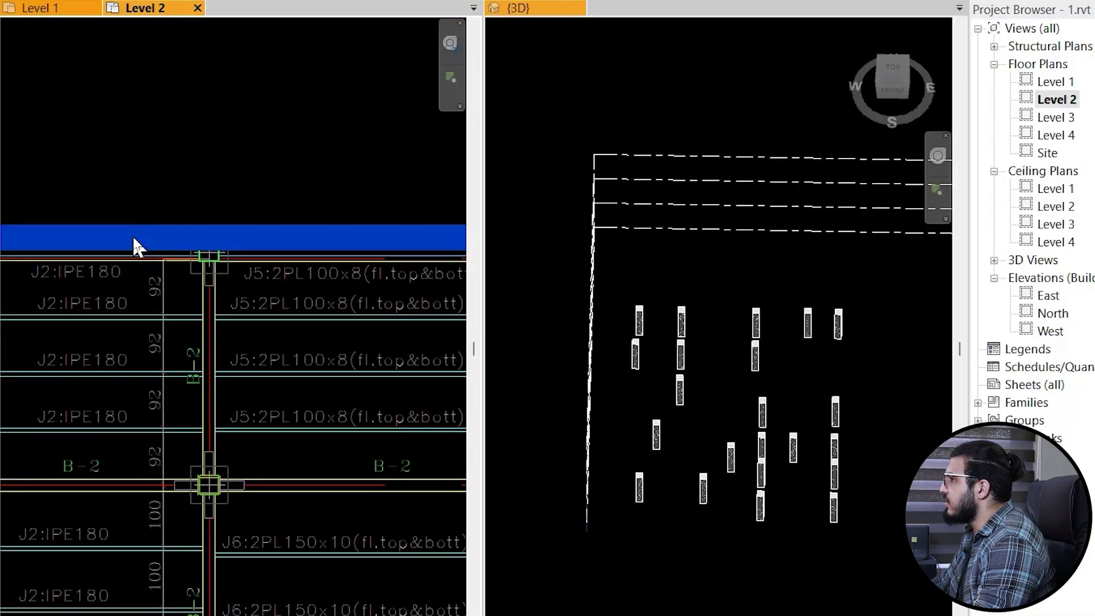
{"action": "mouse_move", "coordinate": [136, 244]}
{"action": "middle_mouse_down"}
{"action": "mouse_move", "coordinate": [257, 451]}
{"action": "mouse_move", "coordinate": [428, 405]}
{"action": "mouse_move", "coordinate": [273, 342]}
{"action": "middle_mouse_up"}
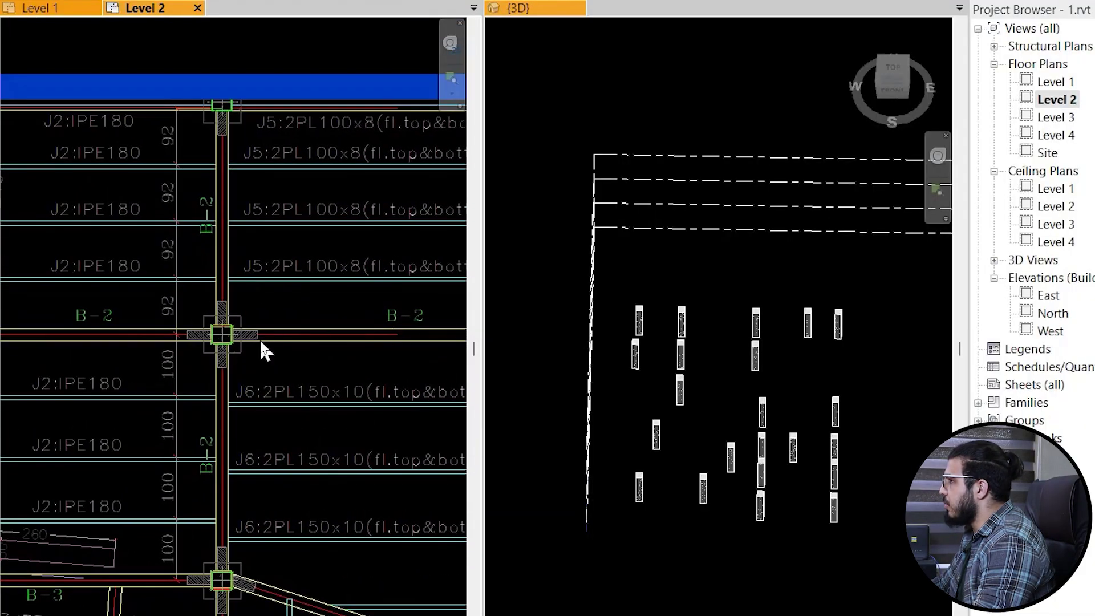
{"action": "scroll", "coordinate": [190, 337], "scroll_direction": "up", "scroll_amount": 2}
{"action": "mouse_move", "coordinate": [191, 338]}
{"action": "middle_mouse_down"}
{"action": "mouse_move", "coordinate": [172, 281]}
{"action": "mouse_move", "coordinate": [292, 297]}
{"action": "middle_mouse_up"}
{"action": "scroll", "coordinate": [171, 282], "scroll_direction": "down", "scroll_amount": 2}
Run the Framing add-in with the 175 x 600 framing type
{"action": "left_click", "coordinate": [572, 23]}
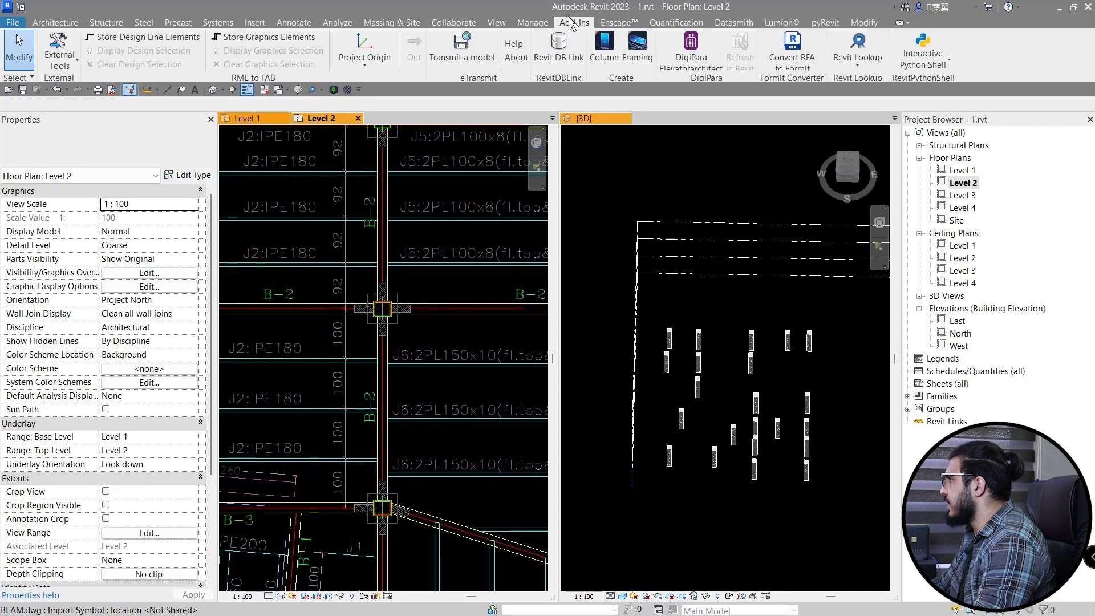
{"action": "left_click", "coordinate": [640, 69]}
{"action": "left_click", "coordinate": [169, 147]}
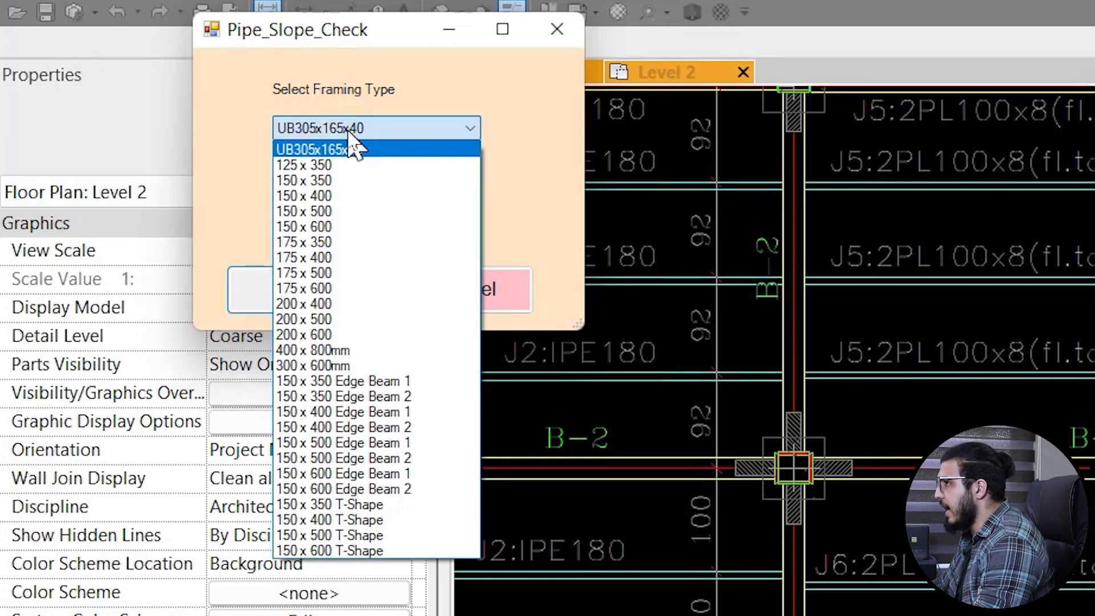
{"action": "left_click", "coordinate": [361, 290]}
{"action": "left_click", "coordinate": [237, 299]}
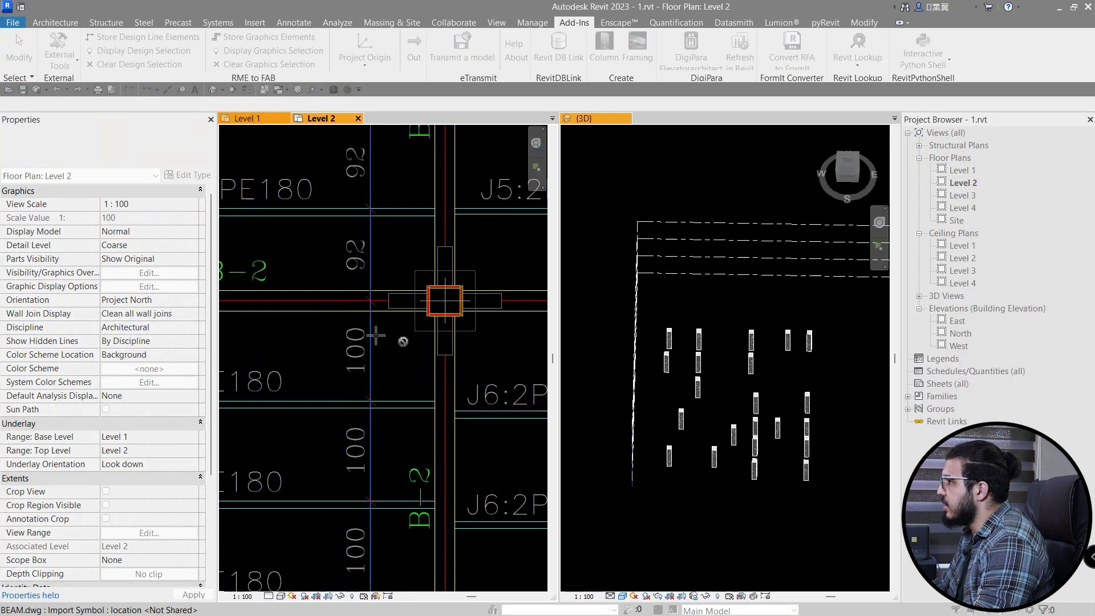
Dismiss the 63 framings created message and select all the new beams with SA
{"action": "scroll", "coordinate": [345, 310], "scroll_direction": "up", "scroll_amount": 2}
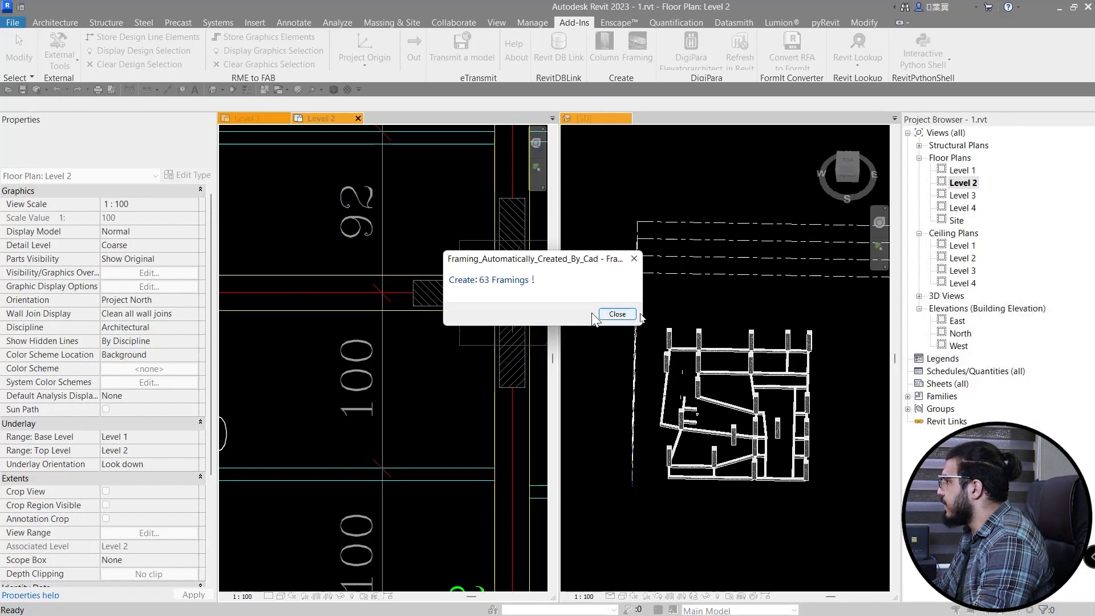
{"action": "left_click", "coordinate": [616, 314]}
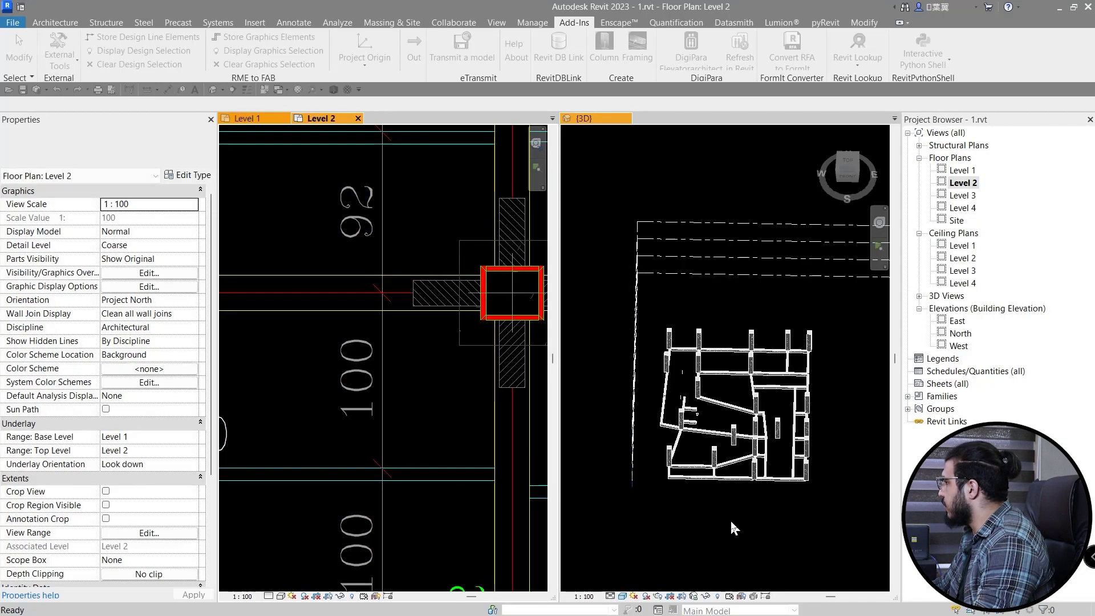
{"action": "scroll", "coordinate": [721, 490], "scroll_direction": "up", "scroll_amount": 3}
{"action": "left_click", "coordinate": [746, 460]}
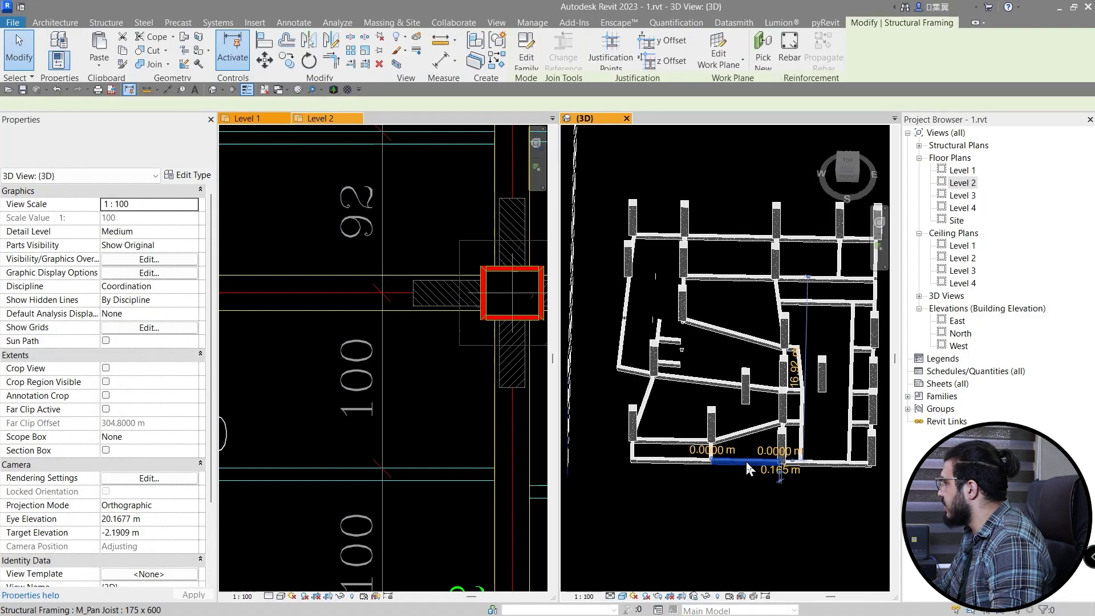
{"action": "key", "text": "s"}
{"action": "key", "text": "a"}
Keep the beams at 175 x 600 and set Start and End Level Offset to 0
{"action": "left_click", "coordinate": [109, 146]}
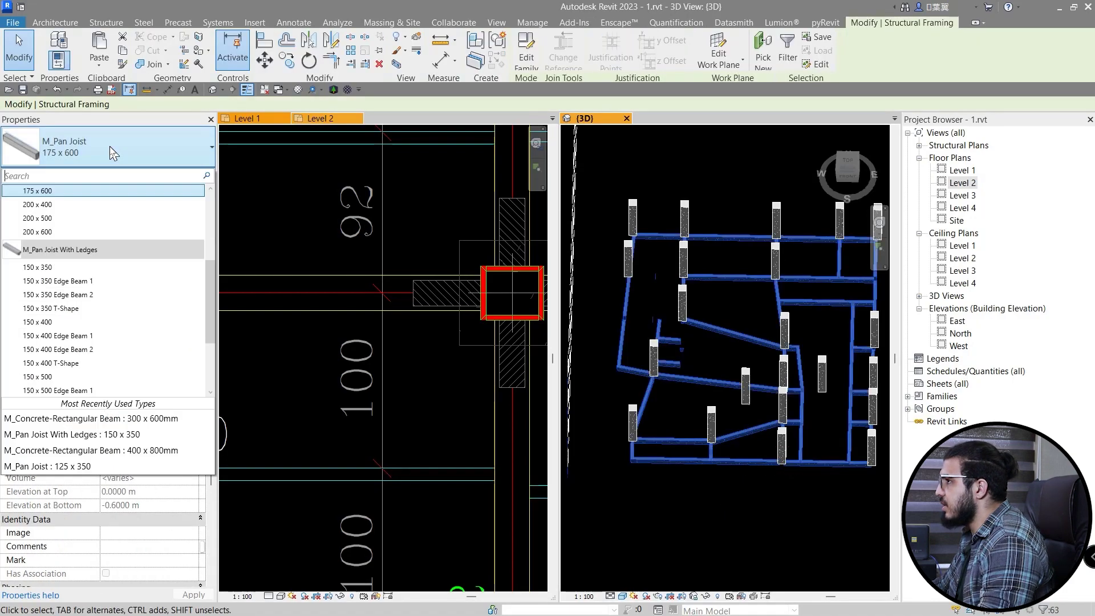
{"action": "left_click", "coordinate": [194, 165]}
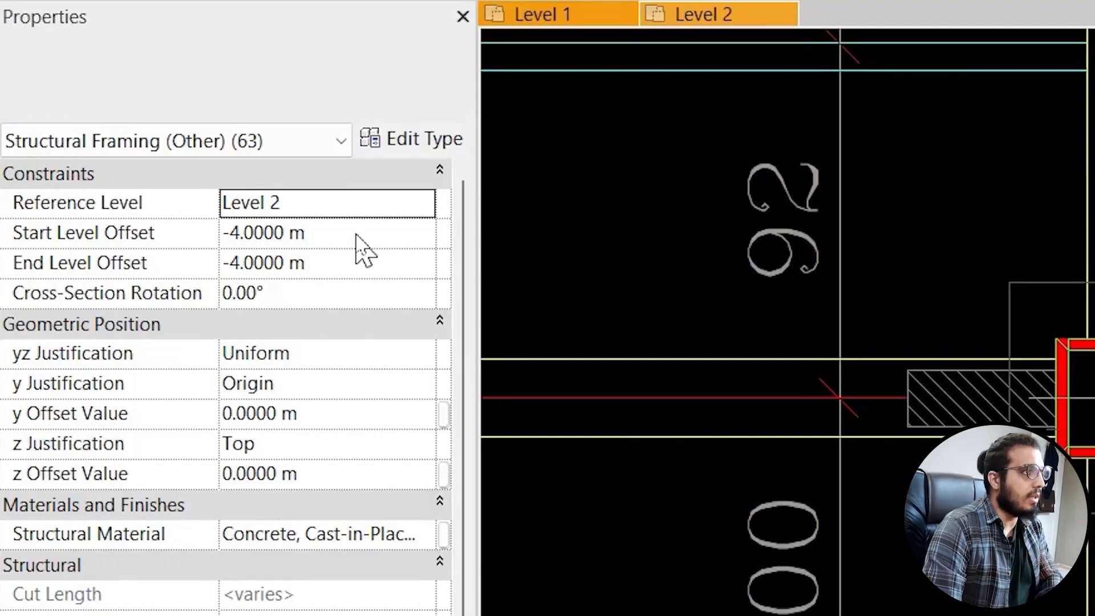
{"action": "left_click", "coordinate": [355, 234]}
{"action": "type", "text": "0"}
{"action": "left_click", "coordinate": [337, 269]}
{"action": "type", "text": "0"}
{"action": "key", "text": "Return"}
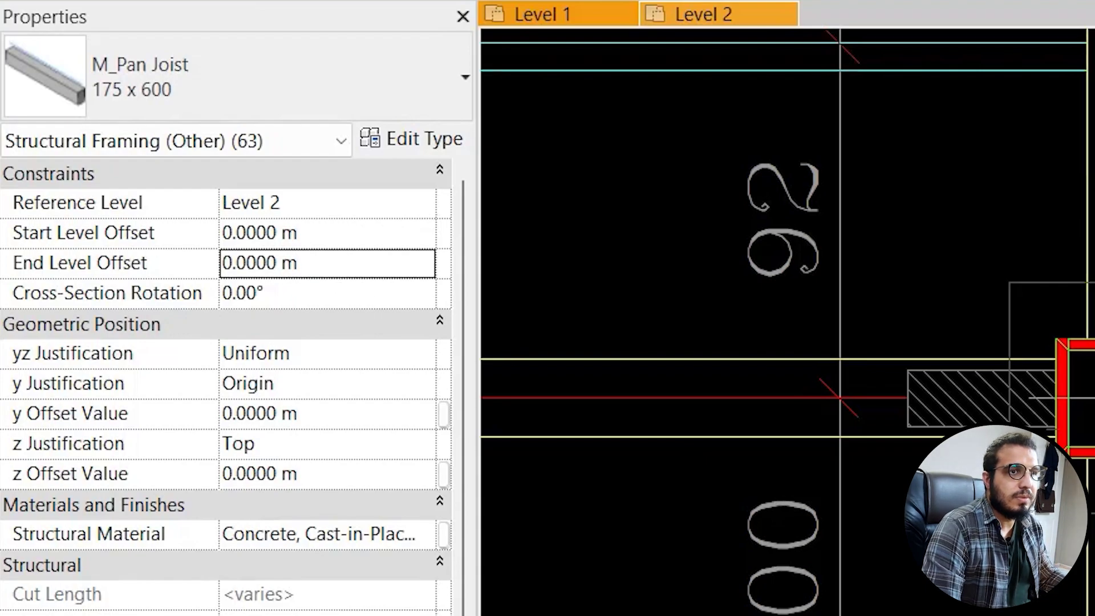
{"action": "left_click", "coordinate": [716, 378]}
Make the Level 2 plan active and pan across the beam layout
{"action": "scroll", "coordinate": [362, 382], "scroll_direction": "down", "scroll_amount": 3}
{"action": "scroll", "coordinate": [348, 389], "scroll_direction": "down", "scroll_amount": 2}
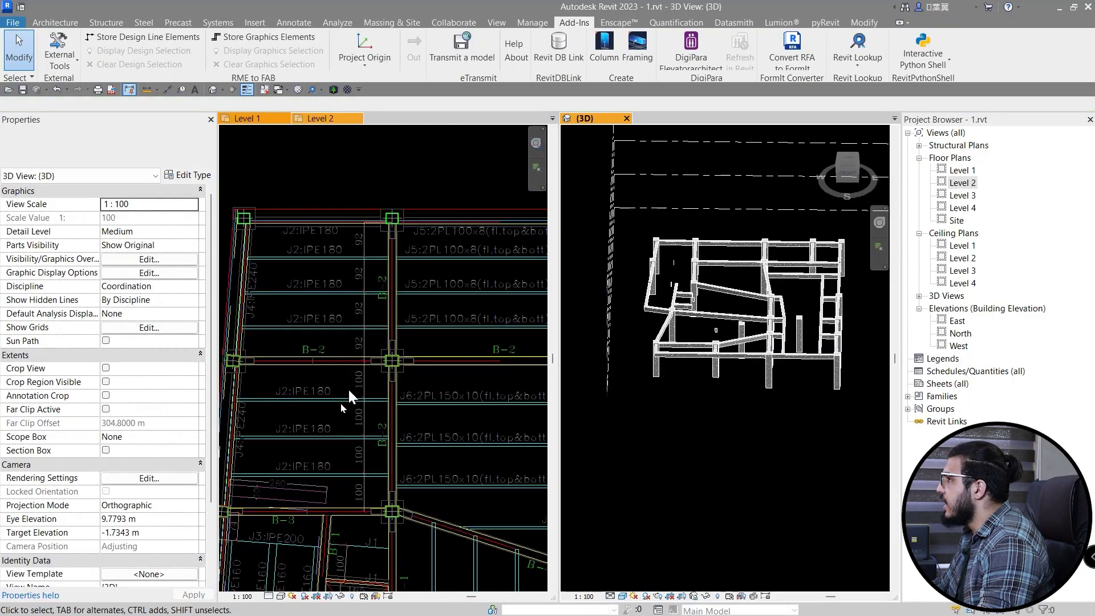
{"action": "left_click", "coordinate": [348, 388]}
{"action": "middle_click_drag", "start_coordinate": [476, 279], "coordinate": [521, 239]}
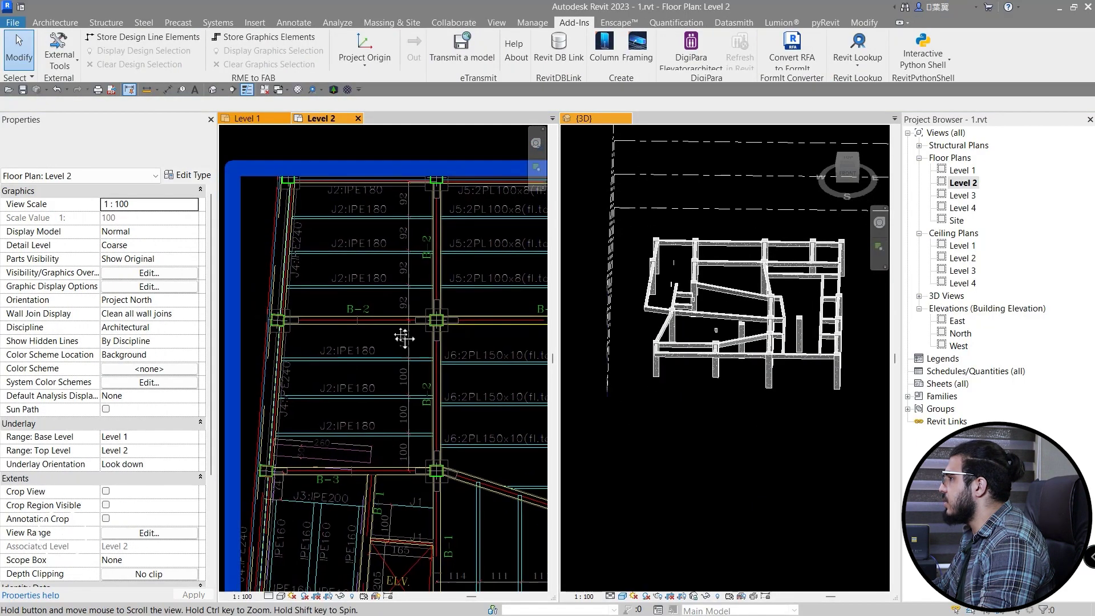
Create 37 beams of type 150 x 350 from the imported beam drawing
{"action": "left_click", "coordinate": [631, 61]}
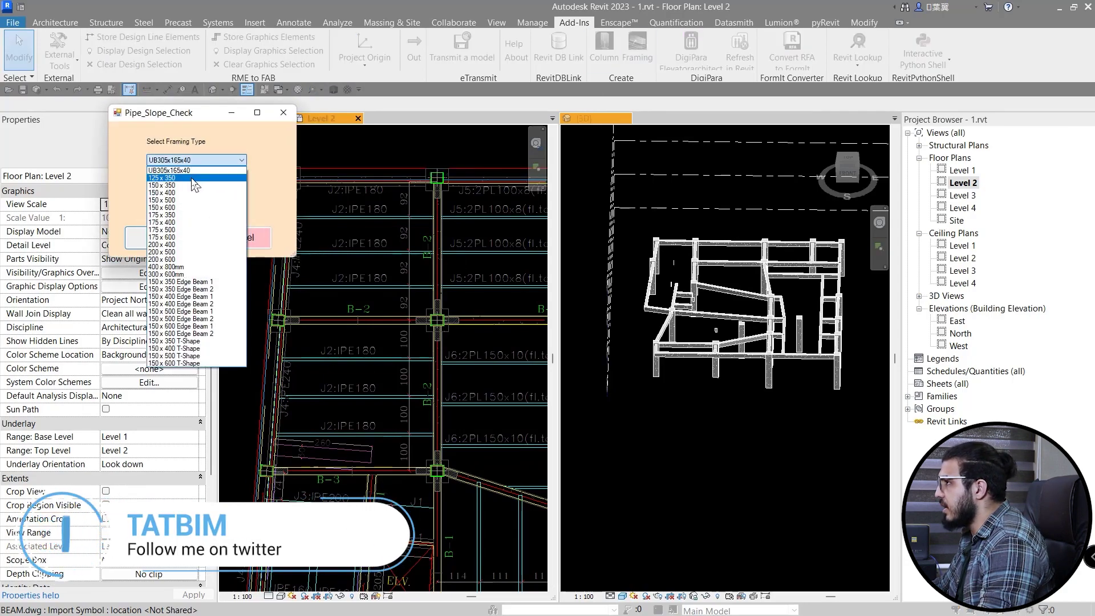
{"action": "left_click", "coordinate": [182, 186]}
{"action": "left_click", "coordinate": [150, 238]}
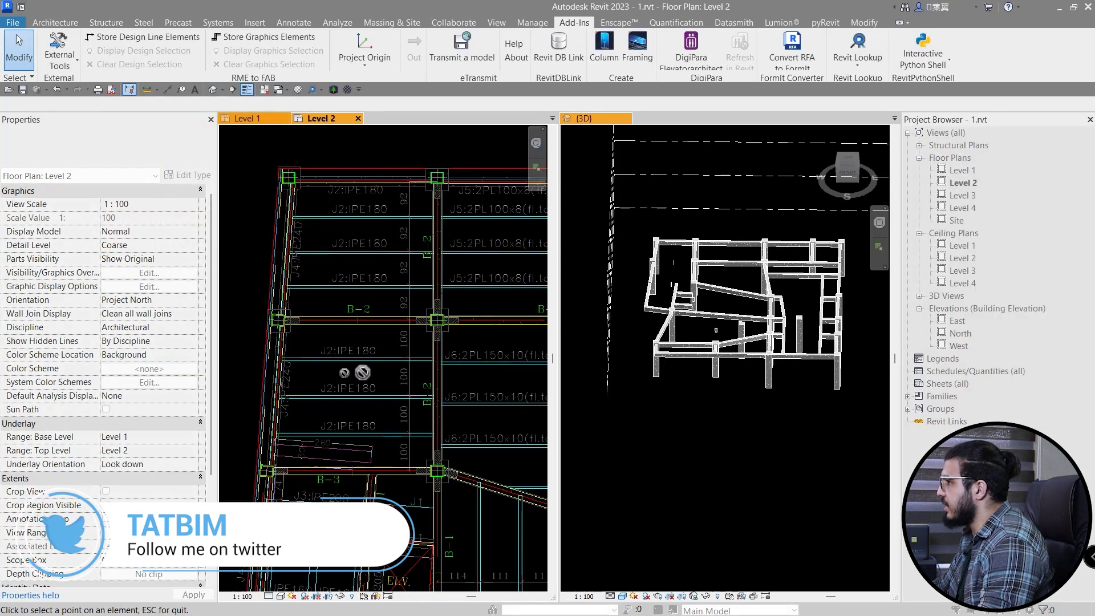
{"action": "left_click", "coordinate": [358, 356]}
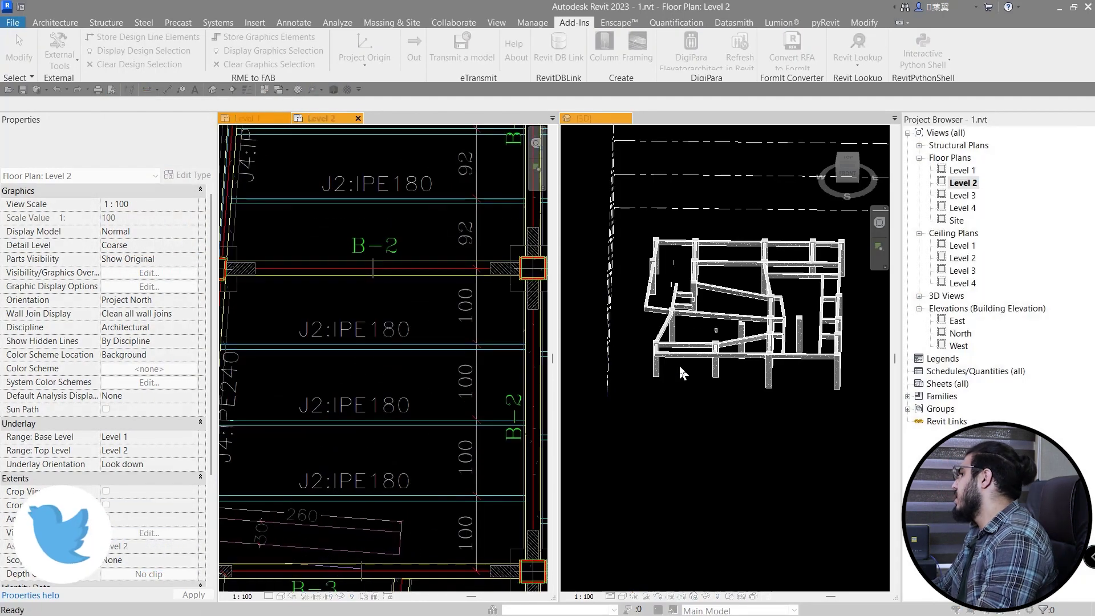
{"action": "left_click", "coordinate": [616, 313]}
Select the 37 new beams and set their Reference Level to Level 2
{"action": "scroll", "coordinate": [693, 396], "scroll_direction": "up", "scroll_amount": 3}
{"action": "scroll", "coordinate": [693, 397], "scroll_direction": "up", "scroll_amount": 2}
{"action": "scroll", "coordinate": [692, 396], "scroll_direction": "down", "scroll_amount": 5}
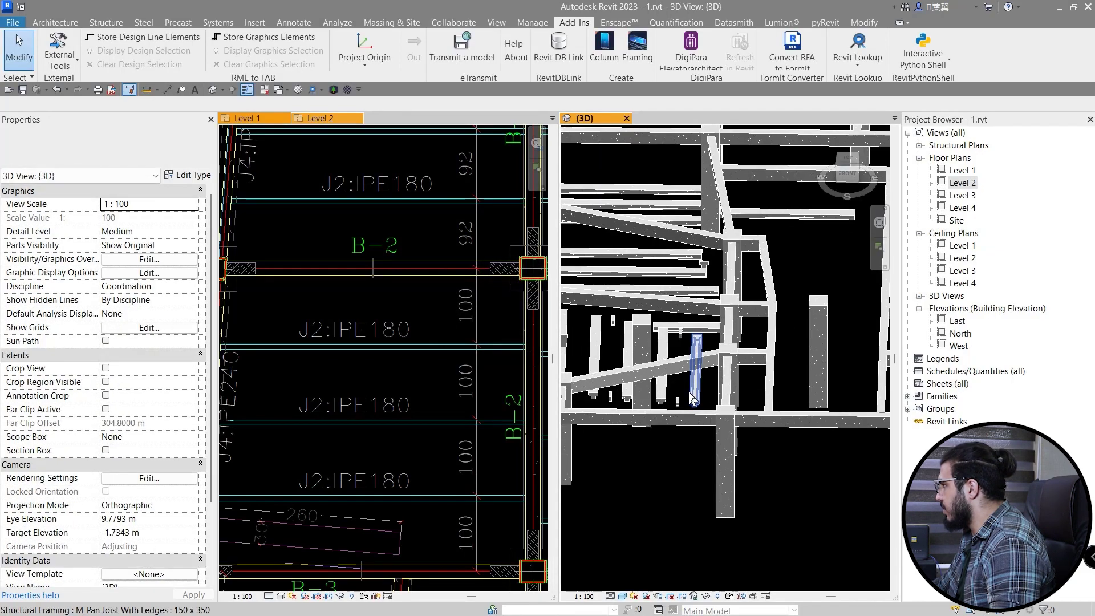
{"action": "left_click", "coordinate": [684, 399]}
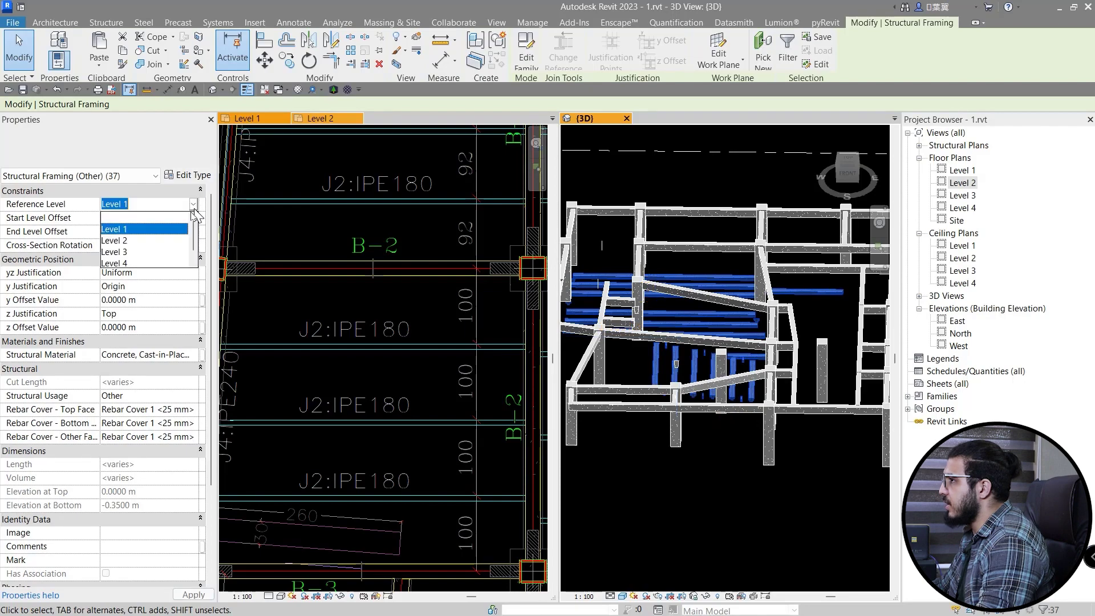
{"action": "left_click", "coordinate": [161, 242]}
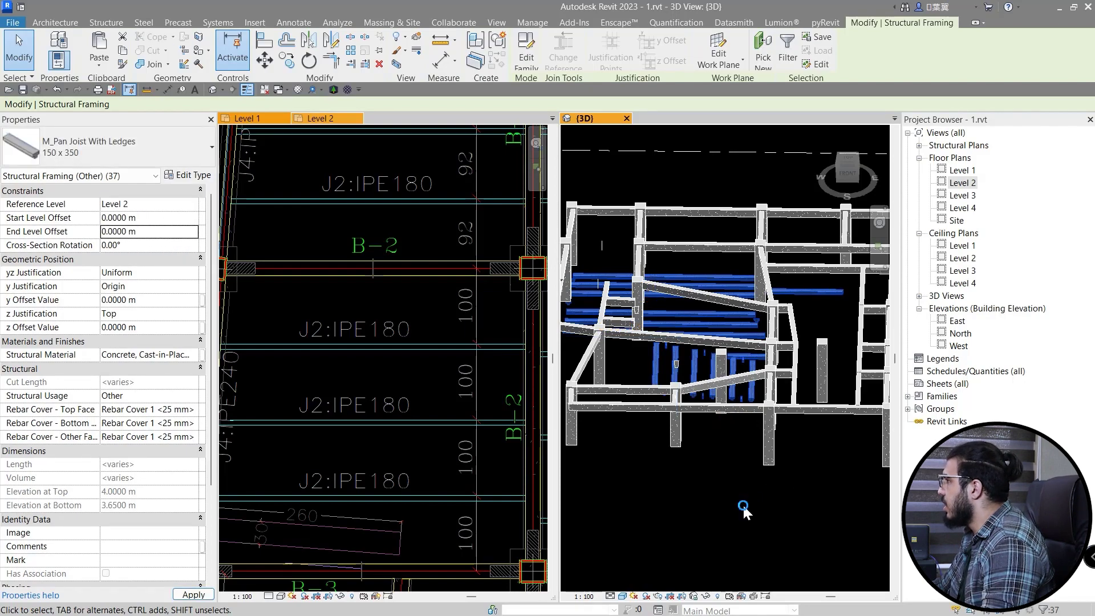
{"action": "left_click", "coordinate": [741, 503]}
{"action": "middle_click_drag", "start_coordinate": [741, 504], "coordinate": [663, 533], "text": "shift"}
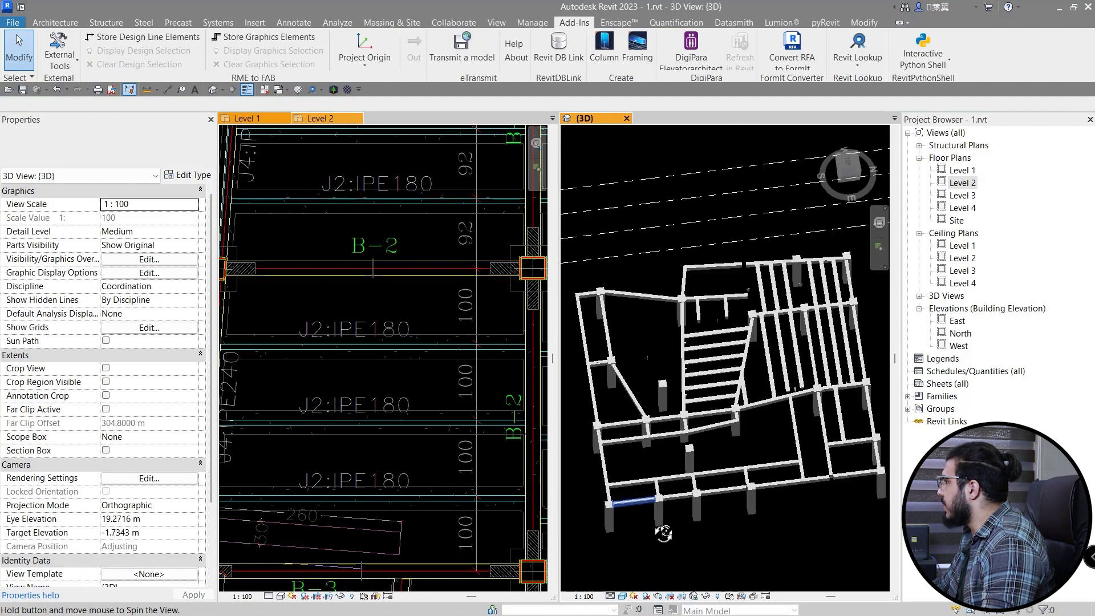
{"action": "scroll", "coordinate": [667, 485], "scroll_direction": "up", "scroll_amount": 3}
{"action": "scroll", "coordinate": [673, 411], "scroll_direction": "up", "scroll_amount": 3}
{"action": "scroll", "coordinate": [679, 359], "scroll_direction": "up", "scroll_amount": 3}
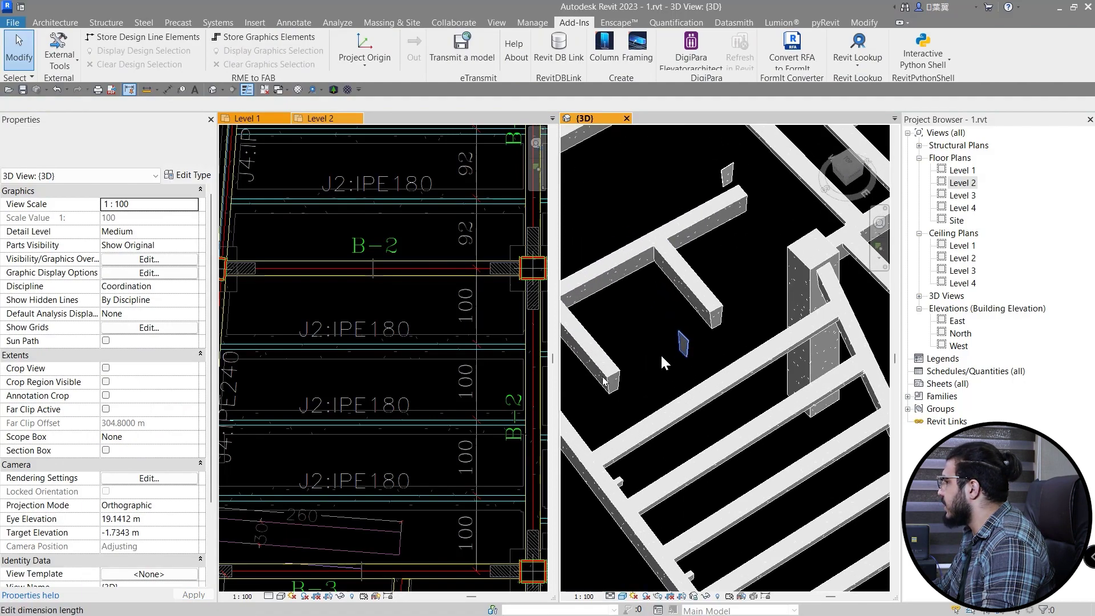
{"action": "left_click", "coordinate": [663, 363]}
{"action": "scroll", "coordinate": [391, 409], "scroll_direction": "down", "scroll_amount": 5}
{"action": "middle_click_drag", "start_coordinate": [392, 410], "coordinate": [363, 322]}
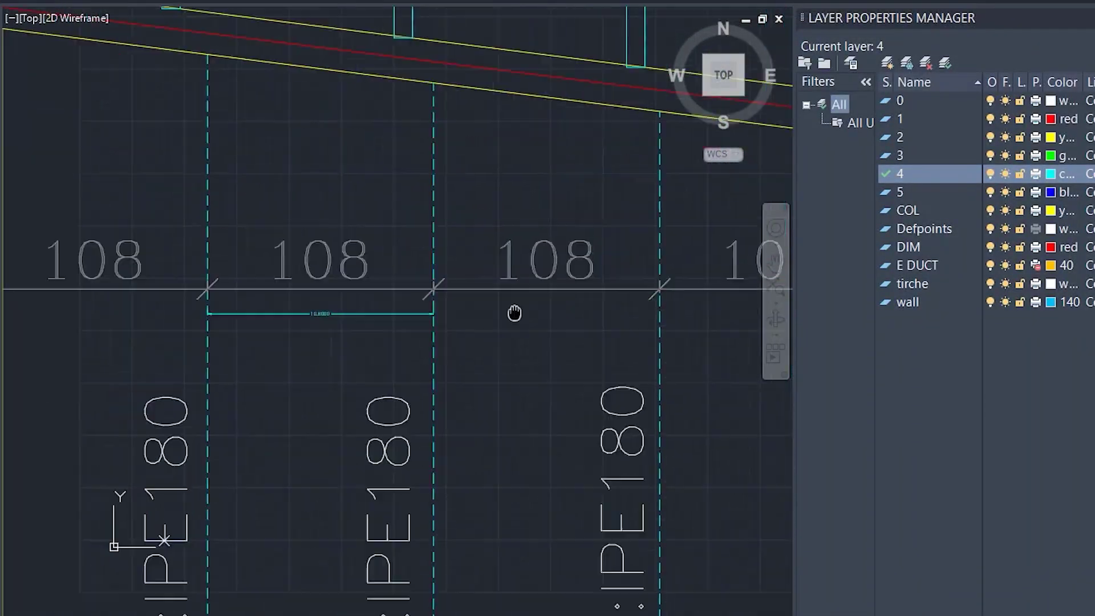
{"action": "middle_click_drag", "start_coordinate": [514, 313], "coordinate": [539, 296]}
{"action": "scroll", "coordinate": [492, 362], "scroll_direction": "down", "scroll_amount": 3}
{"action": "scroll", "coordinate": [469, 355], "scroll_direction": "down", "scroll_amount": 1}
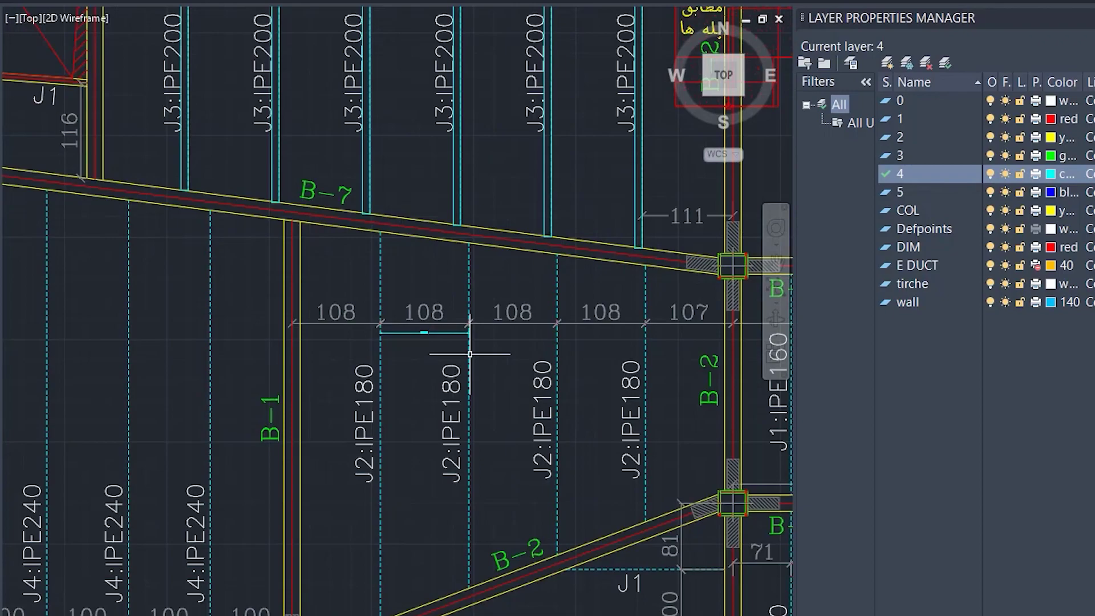
{"action": "scroll", "coordinate": [484, 353], "scroll_direction": "up", "scroll_amount": 5}
{"action": "left_click", "coordinate": [389, 422]}
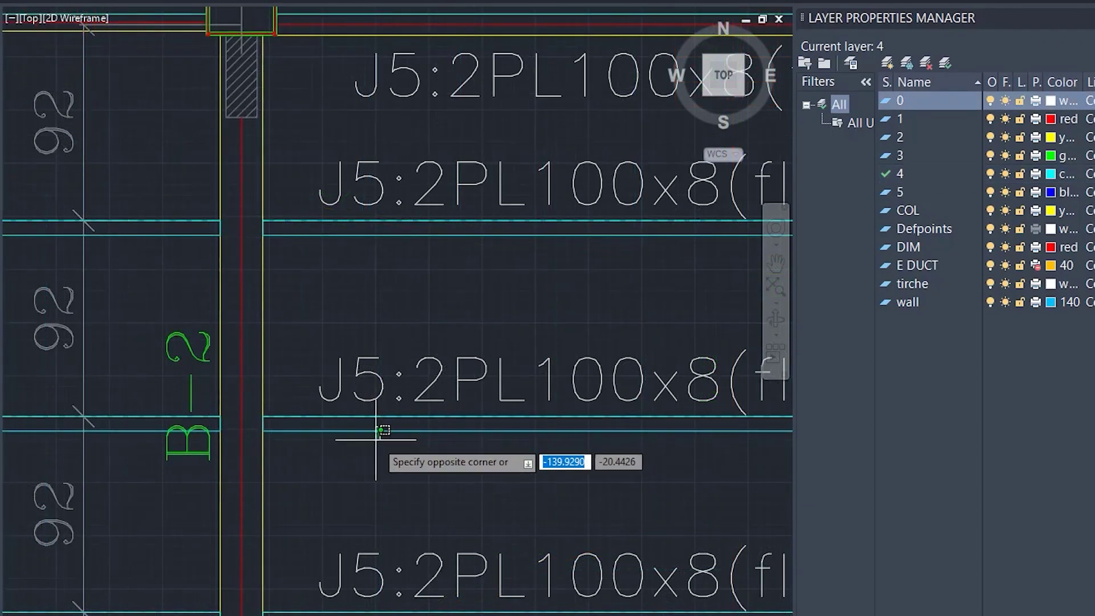